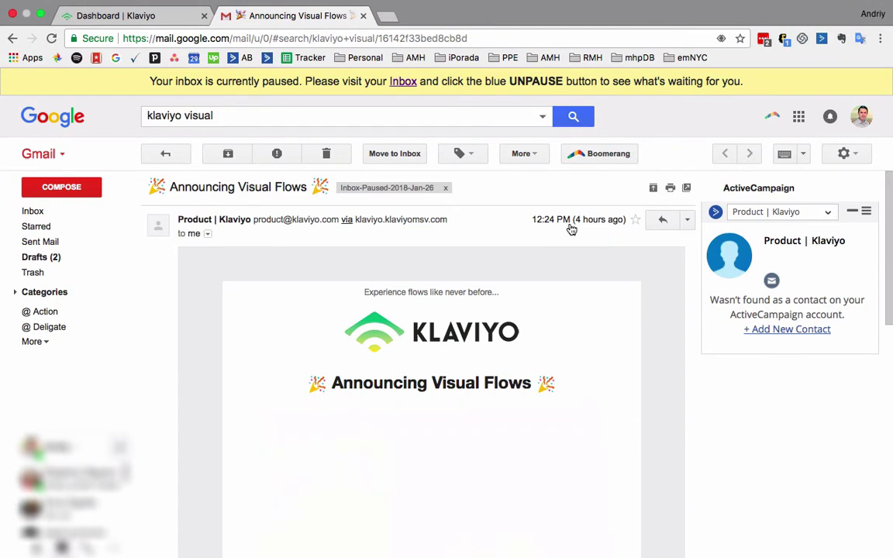
# Switch from the Gmail announcement email to the Klaviyo dashboard
pyautogui.scroll(-2, 372, 329)
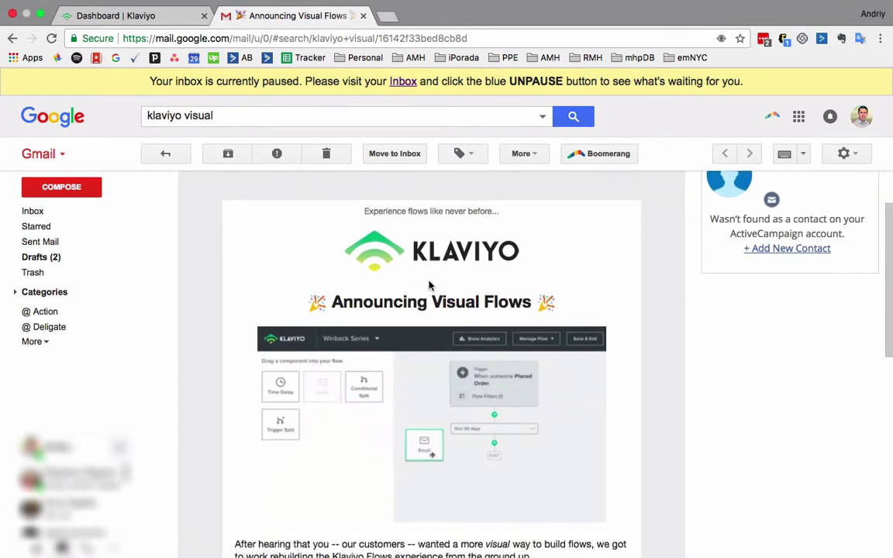
pyautogui.scroll(-2, 429, 286)
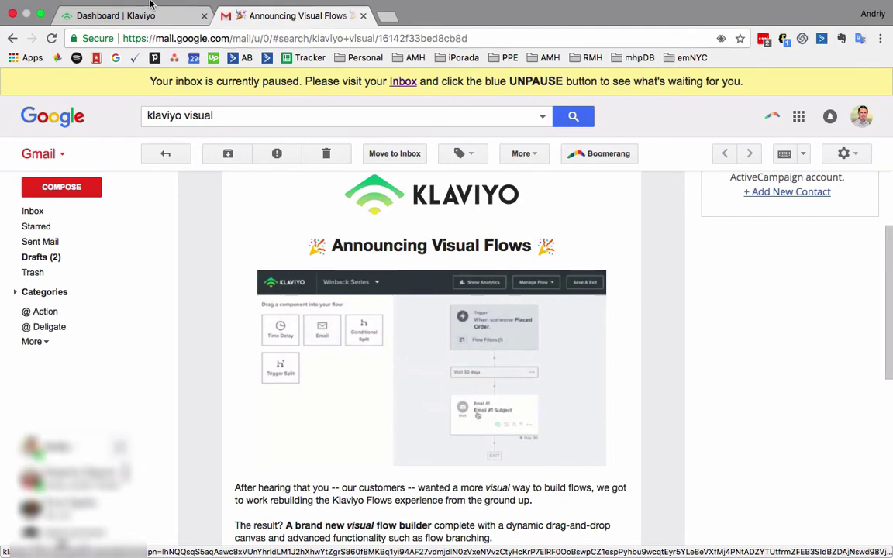
pyautogui.click(141, 35)
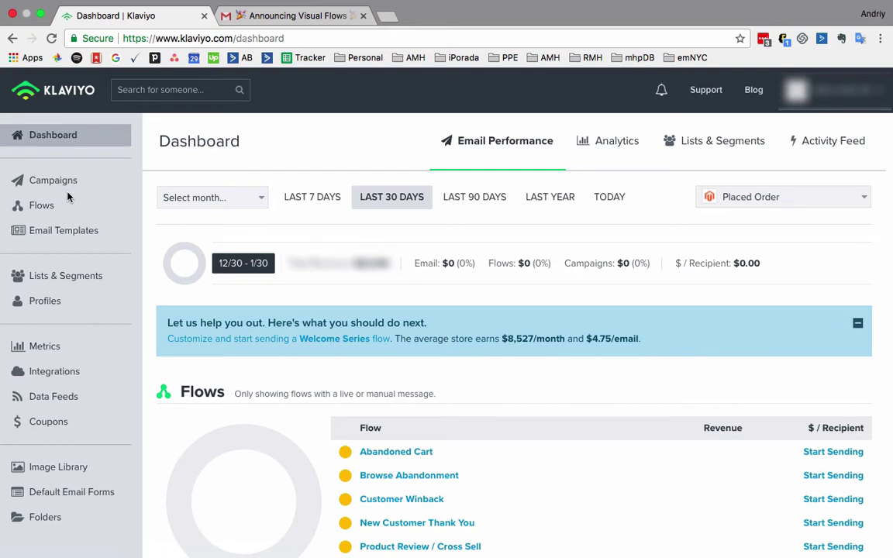
# Go to the Flows page listing existing flows like Abandoned Cart and Customer Winback
pyautogui.click(59, 209)
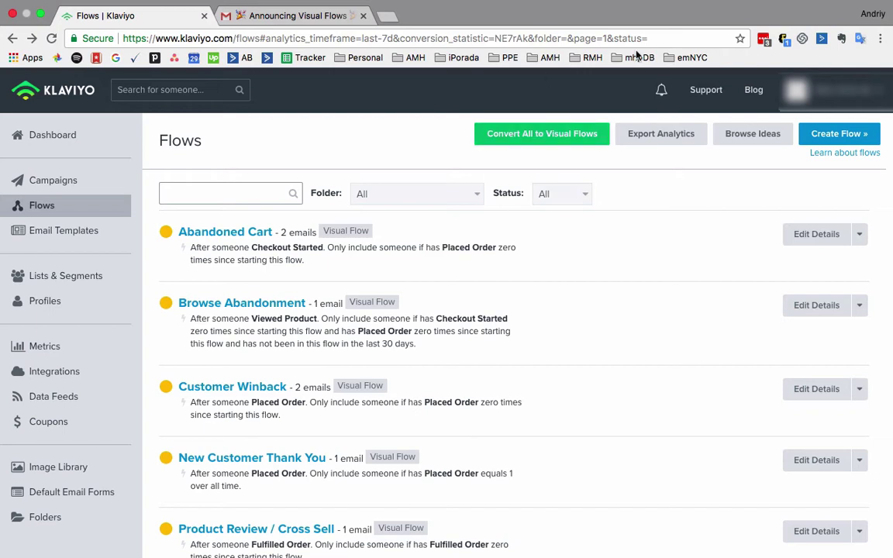
# Create a new flow named 'Test for the video'
pyautogui.click(836, 138)
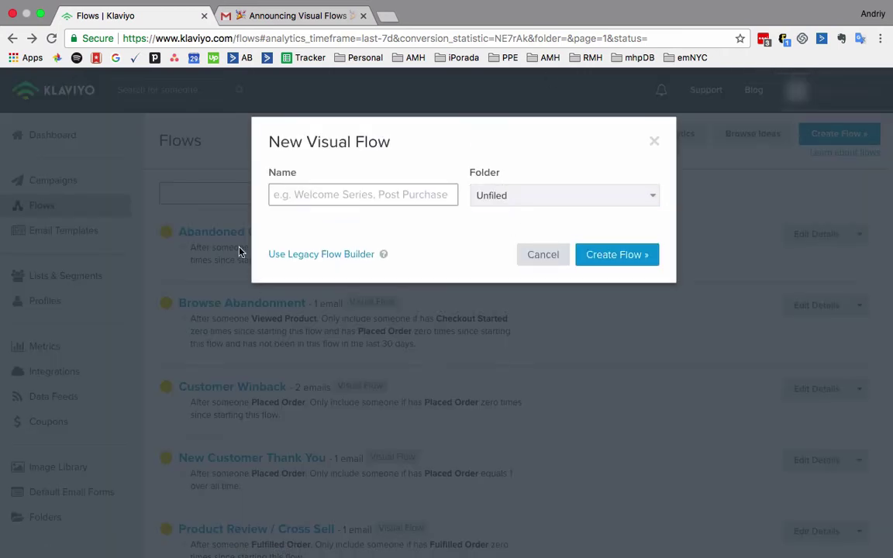
pyautogui.click(381, 200)
pyautogui.write('T')
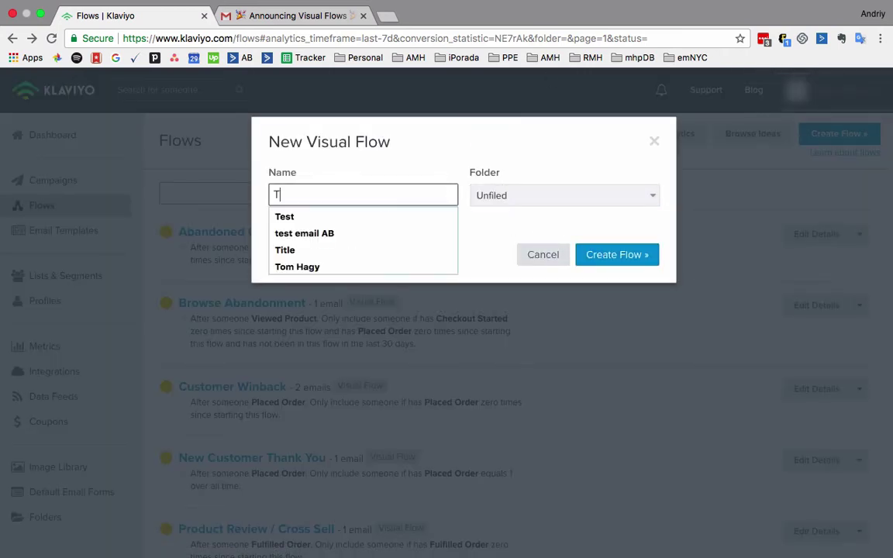
pyautogui.write('est')
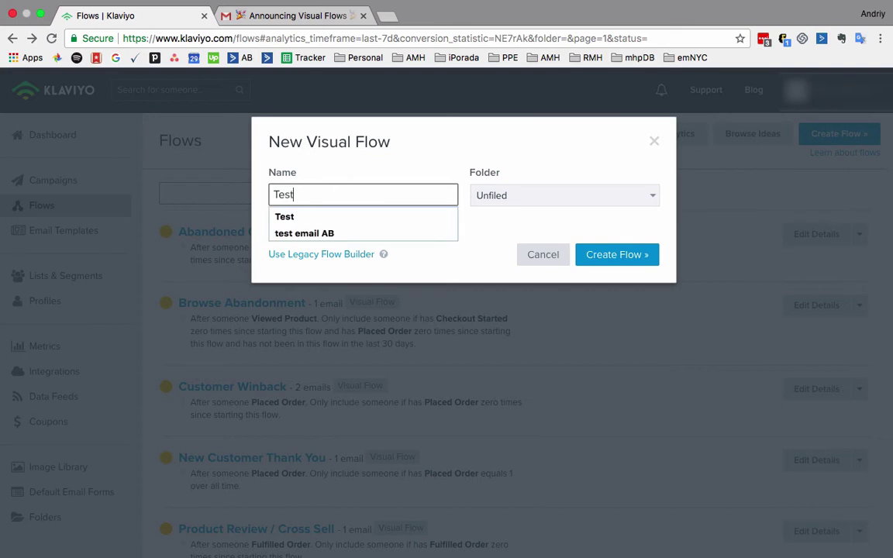
pyautogui.write(' for the video')
pyautogui.click(610, 258)
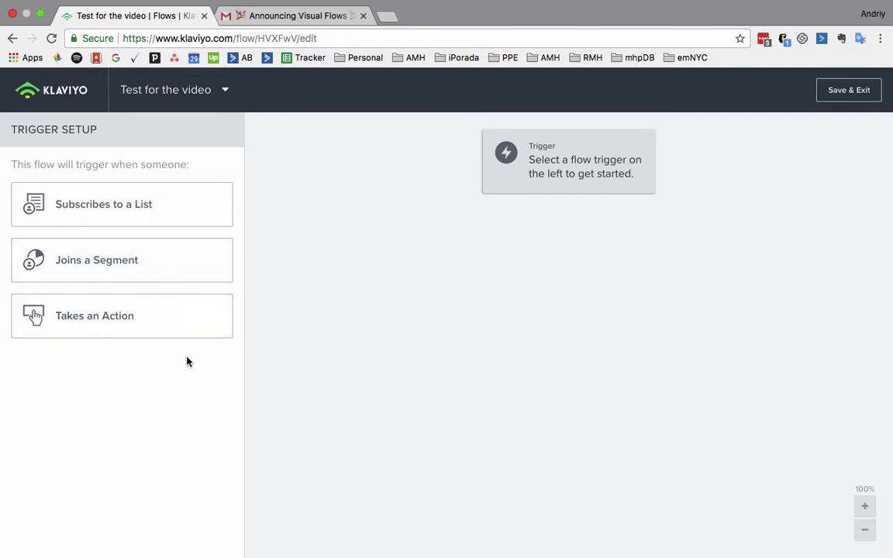
# Set the flow trigger to the Placed Order action, discarding an unwanted trigger filter
pyautogui.click(104, 335)
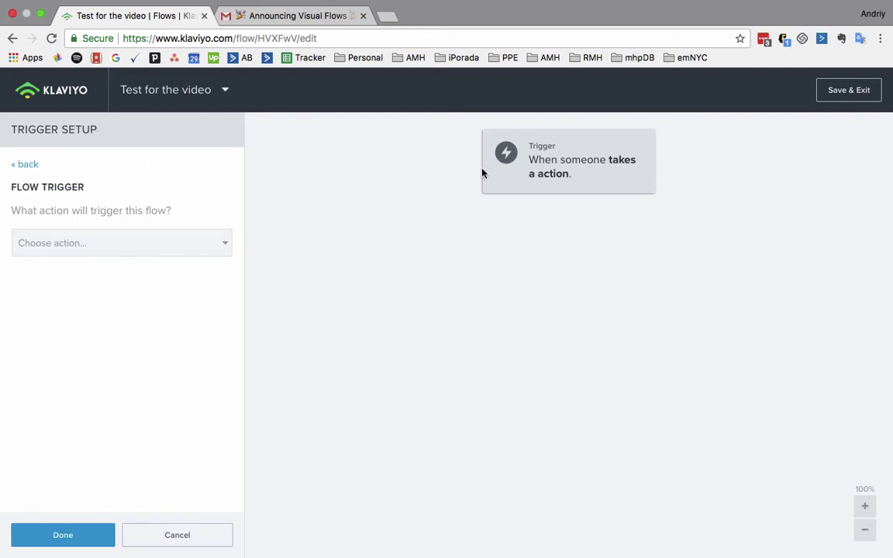
pyautogui.click(190, 245)
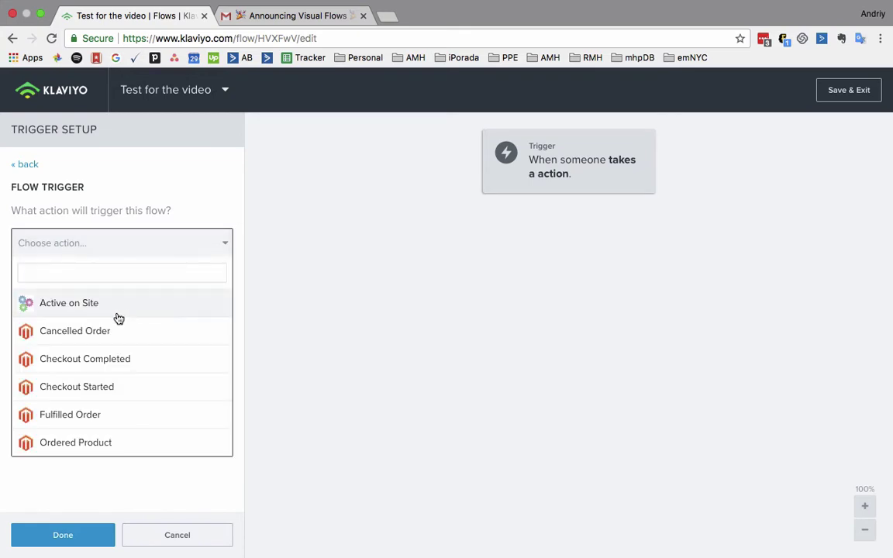
pyautogui.write('order')
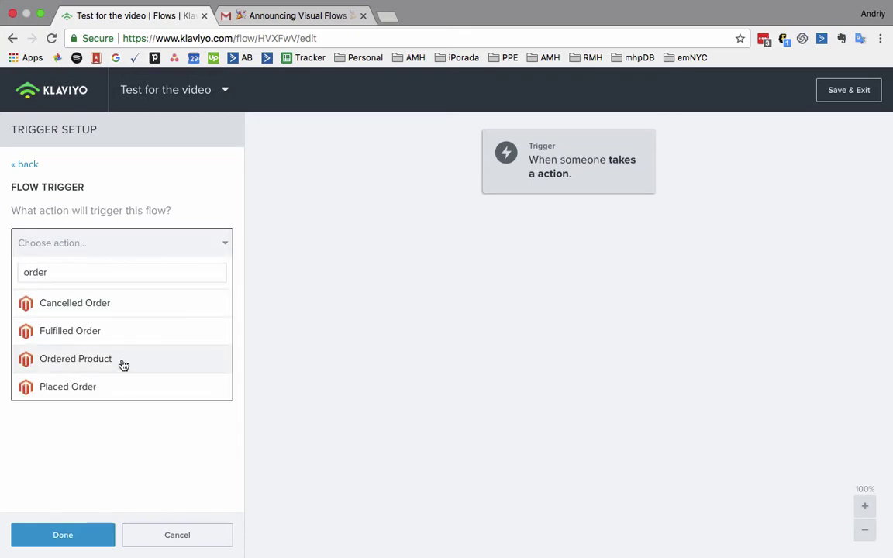
pyautogui.click(122, 386)
pyautogui.click(176, 236)
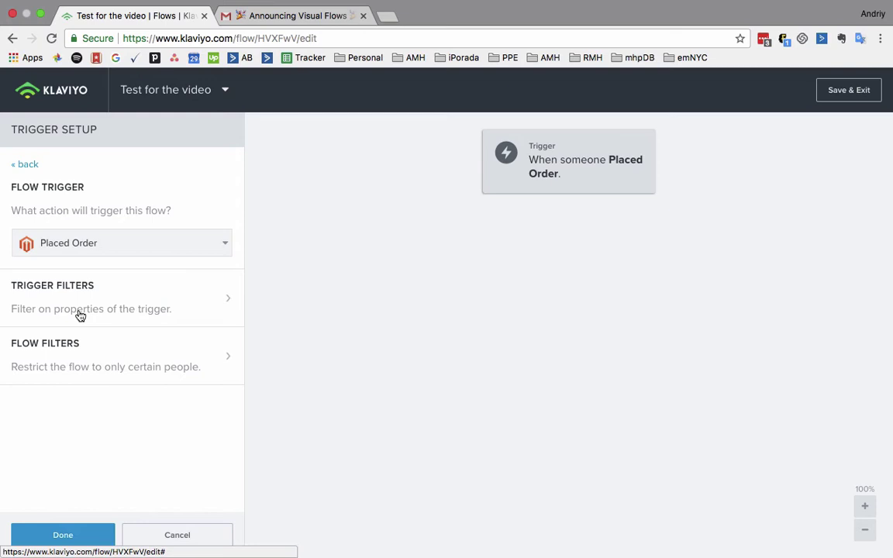
pyautogui.click(80, 315)
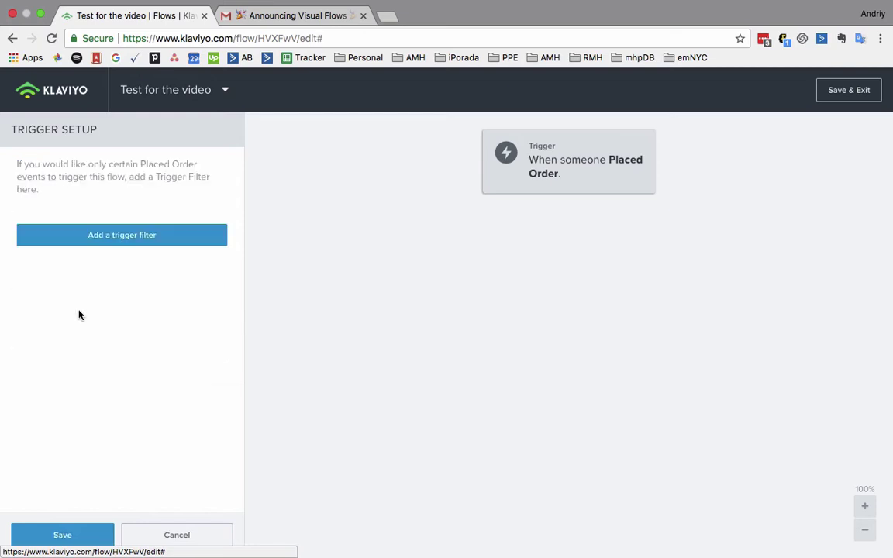
pyautogui.click(87, 231)
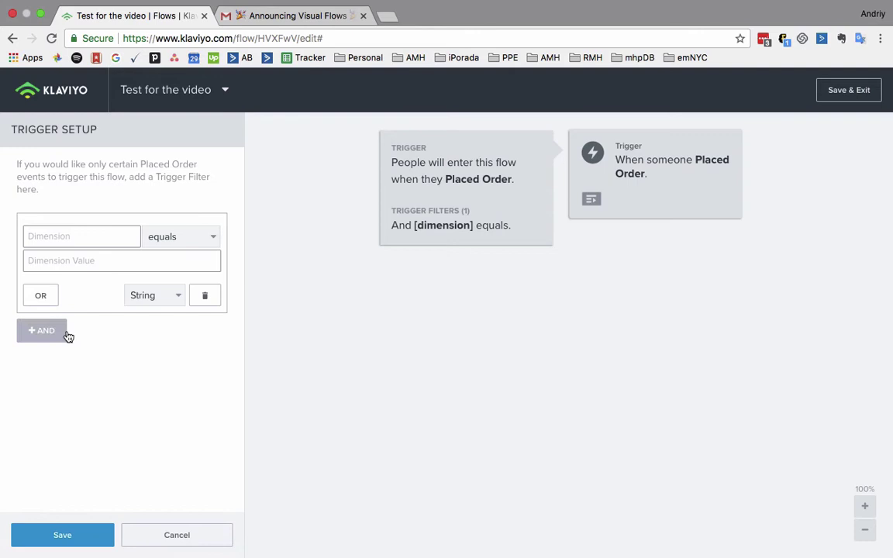
pyautogui.click(177, 530)
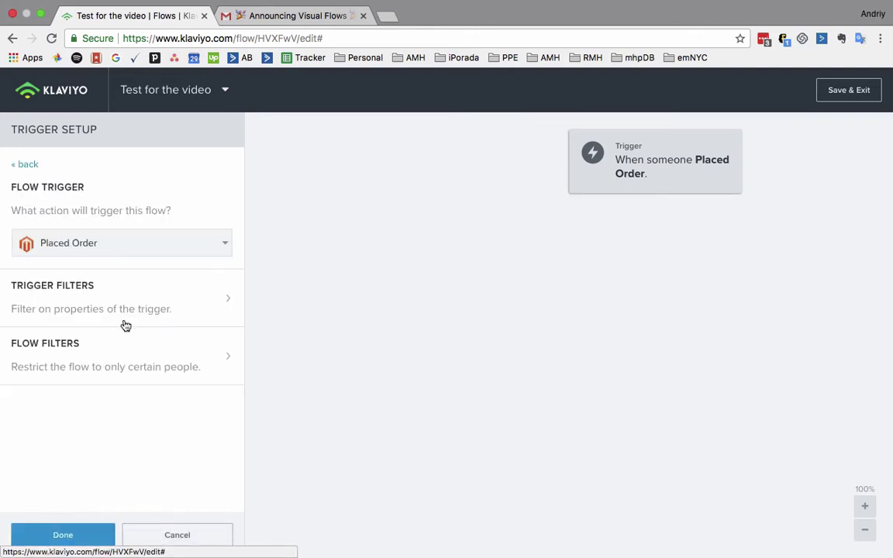
# Add a flow filter: Placed Order equals 1 over all time, and save it
pyautogui.click(101, 341)
pyautogui.click(128, 233)
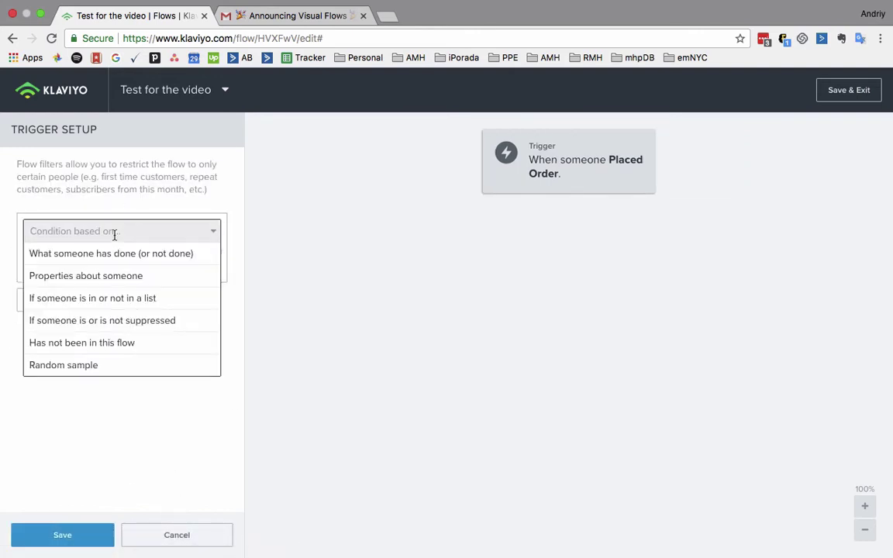
pyautogui.click(105, 254)
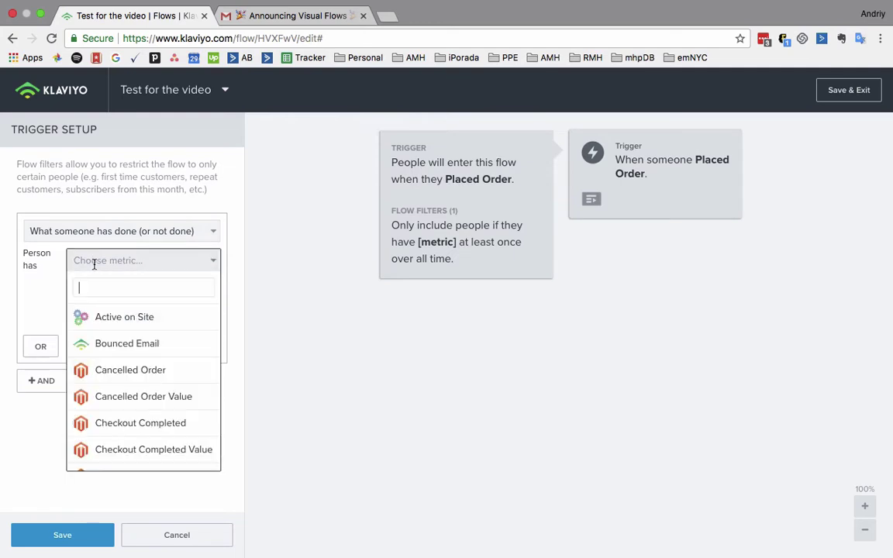
pyautogui.write('place')
pyautogui.click(111, 316)
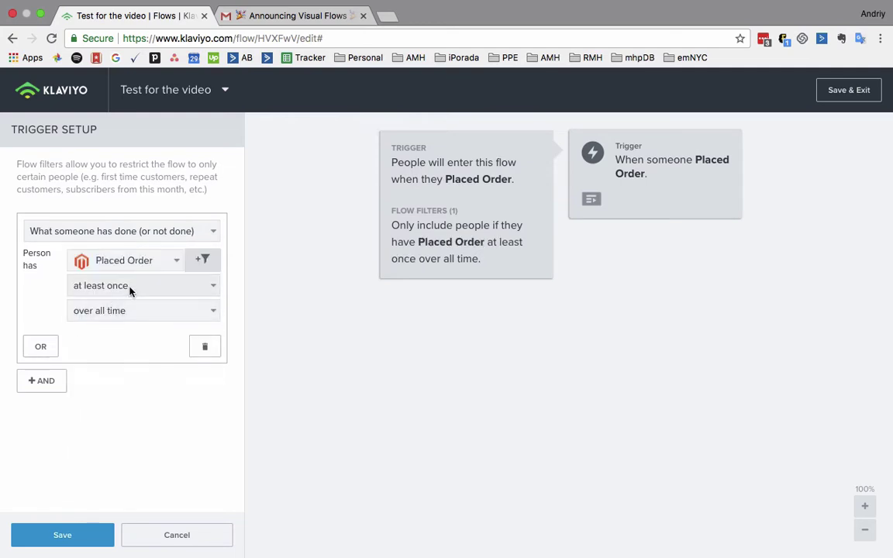
pyautogui.click(133, 286)
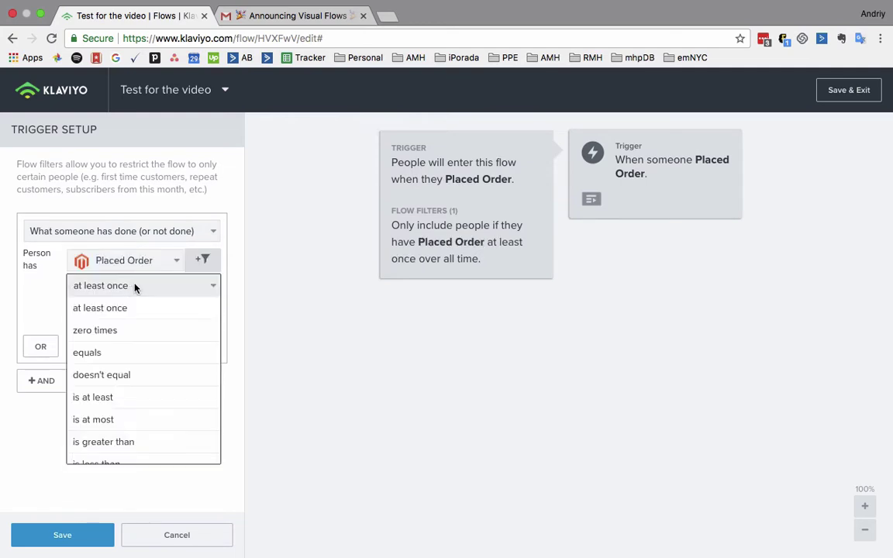
pyautogui.click(118, 352)
pyautogui.write('1')
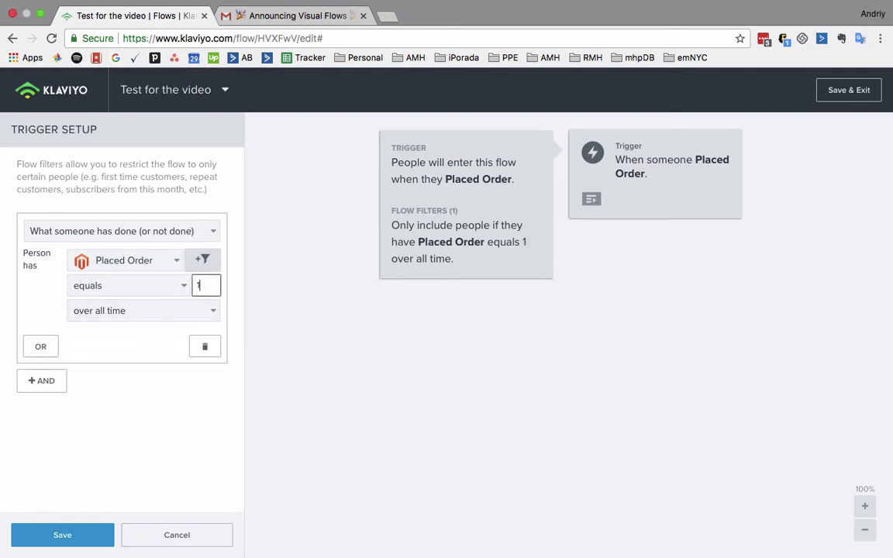
pyautogui.click(74, 543)
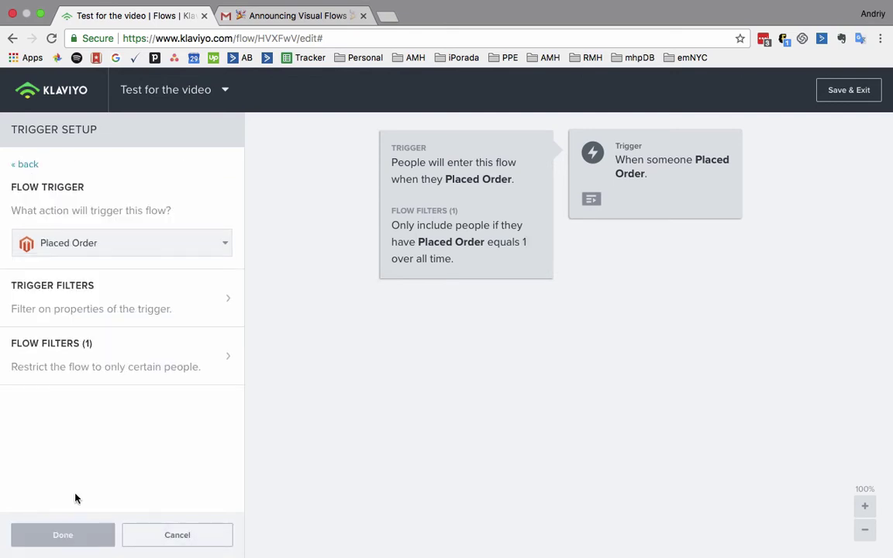
pyautogui.click(69, 537)
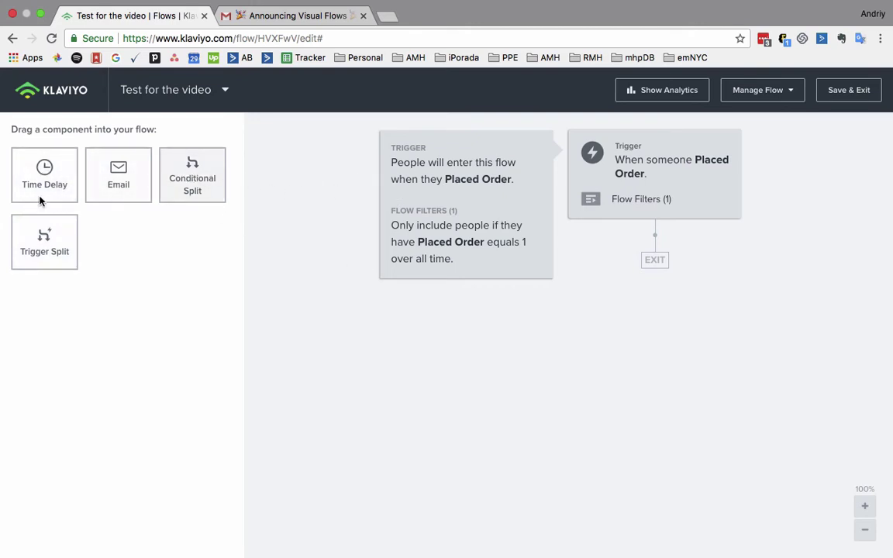
# Insert a 23 hour 5 minute time delay after the trigger, followed by an email step
pyautogui.moveTo(44, 175)
pyautogui.mouseDown()
pyautogui.moveTo(623, 259)
pyautogui.moveTo(646, 237)
pyautogui.mouseUp()
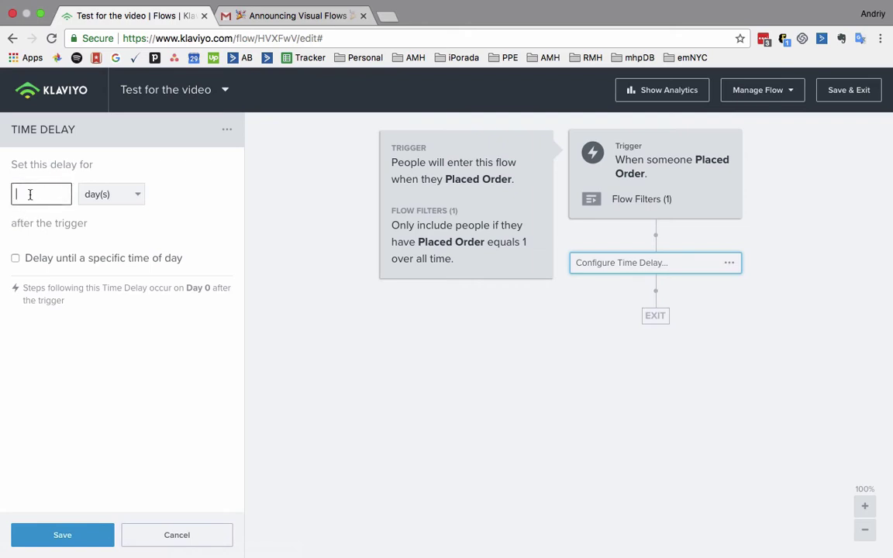
pyautogui.click(102, 198)
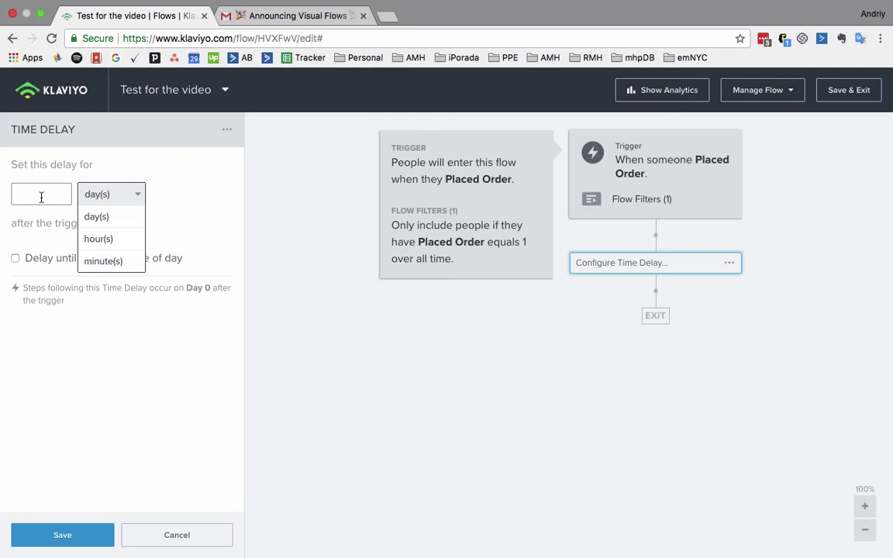
pyautogui.click(41, 197)
pyautogui.write('3')
pyautogui.click(110, 194)
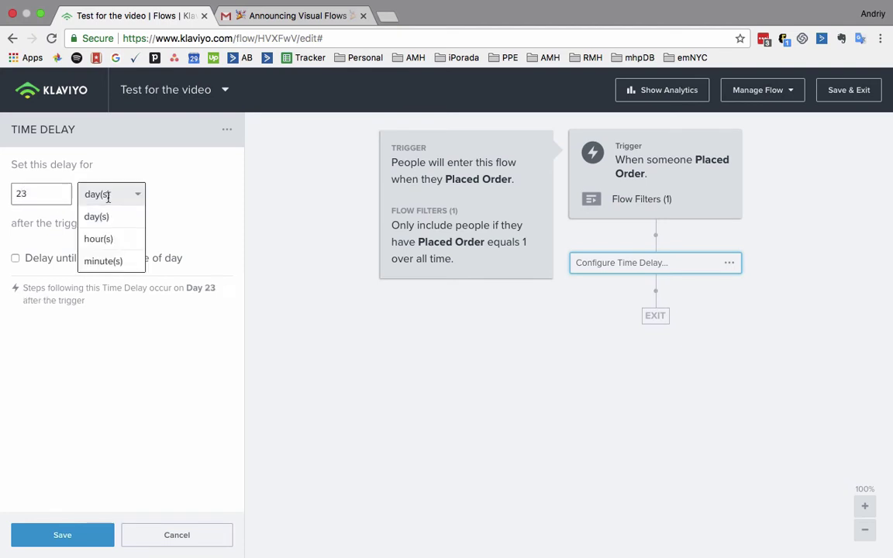
pyautogui.click(116, 237)
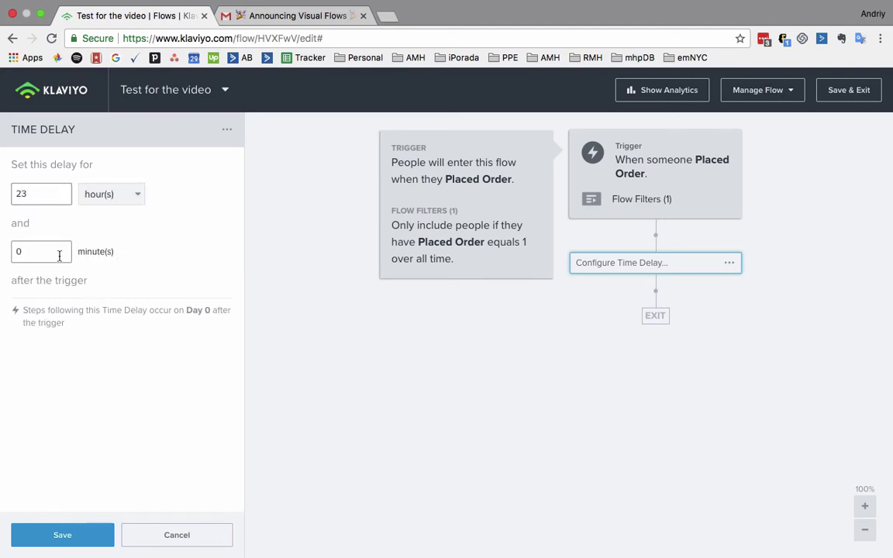
pyautogui.moveTo(59, 256); pyautogui.dragTo(11, 257)
pyautogui.write('5')
pyautogui.click(96, 541)
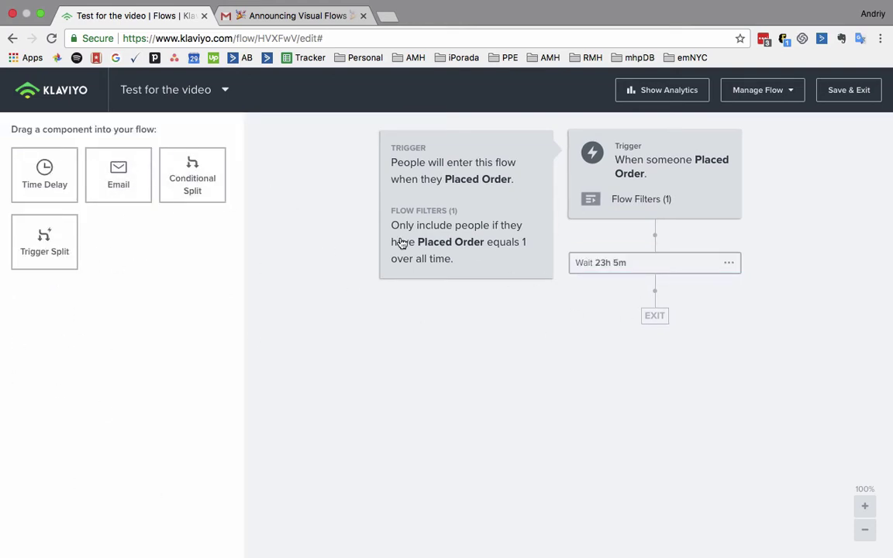
pyautogui.moveTo(123, 178); pyautogui.dragTo(676, 307)
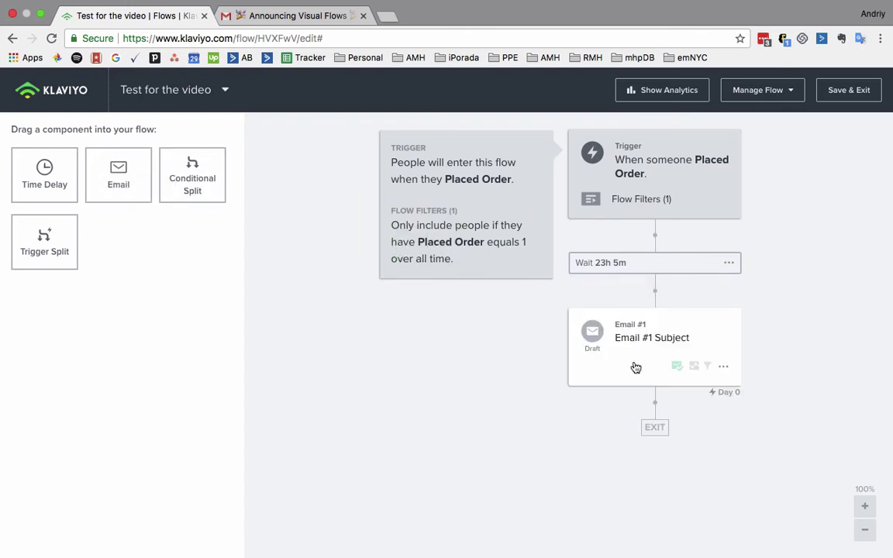
# Give Email #1 the Just Beetween Us template and save its content
pyautogui.click(634, 364)
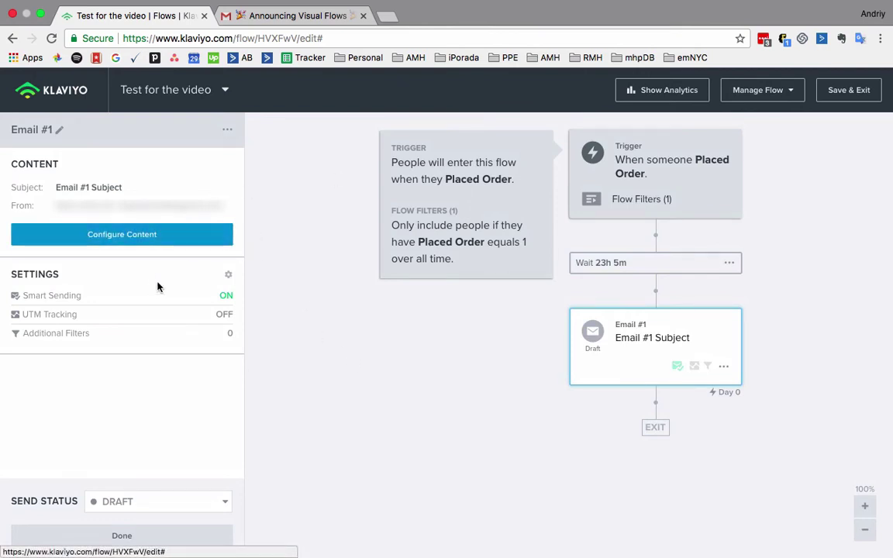
pyautogui.click(203, 237)
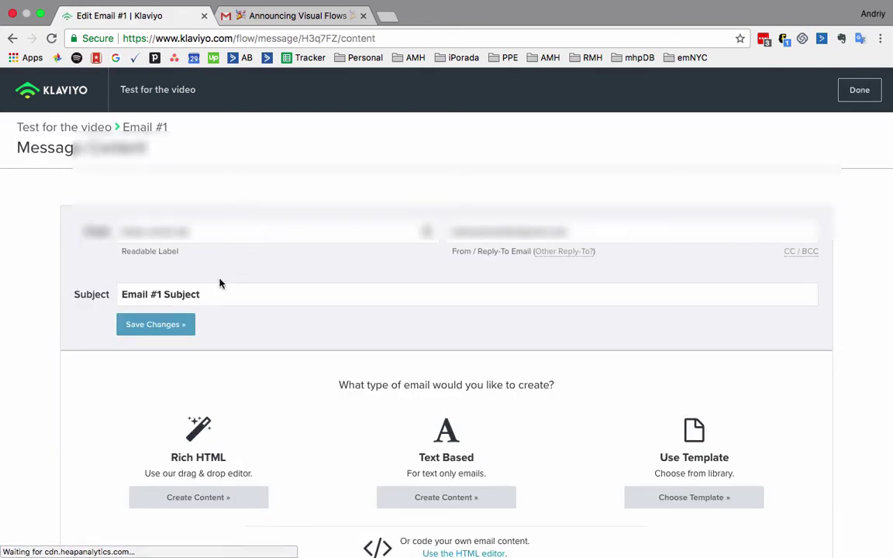
pyautogui.scroll(-1, 265, 269)
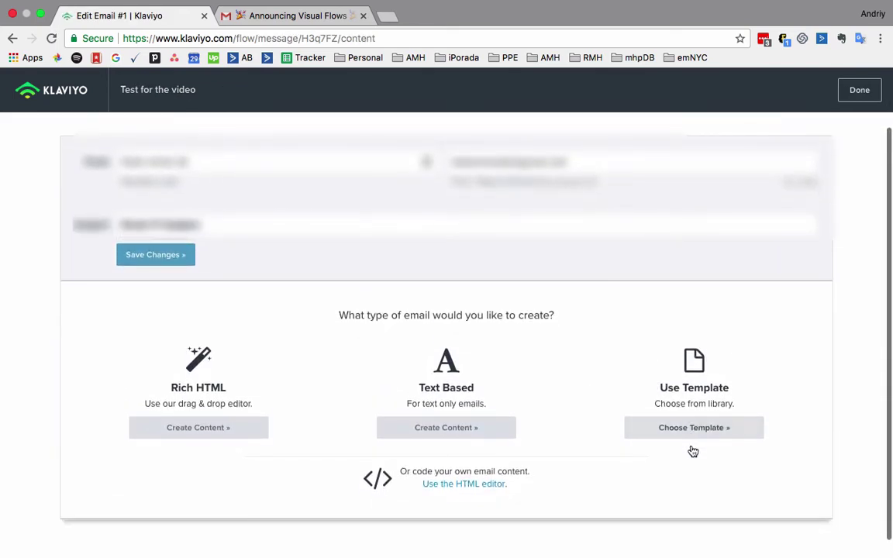
pyautogui.click(694, 427)
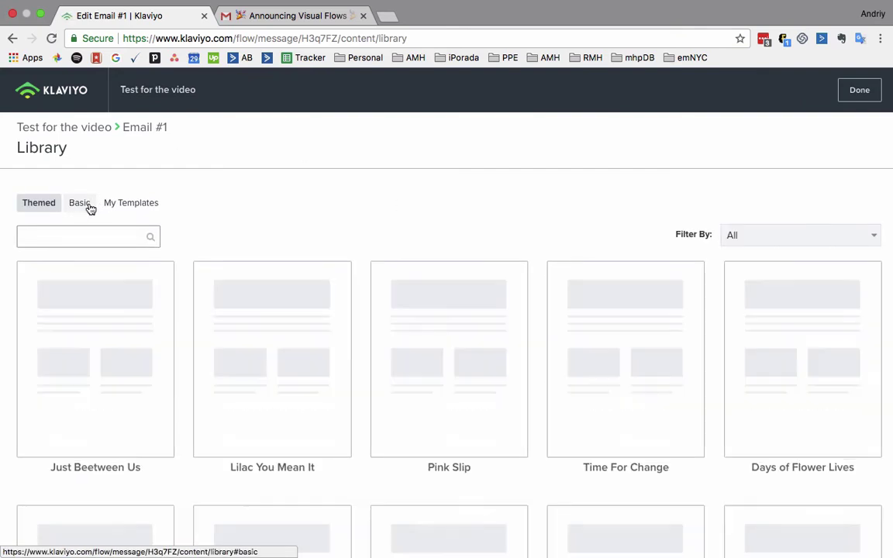
pyautogui.scroll(-1, 81, 218)
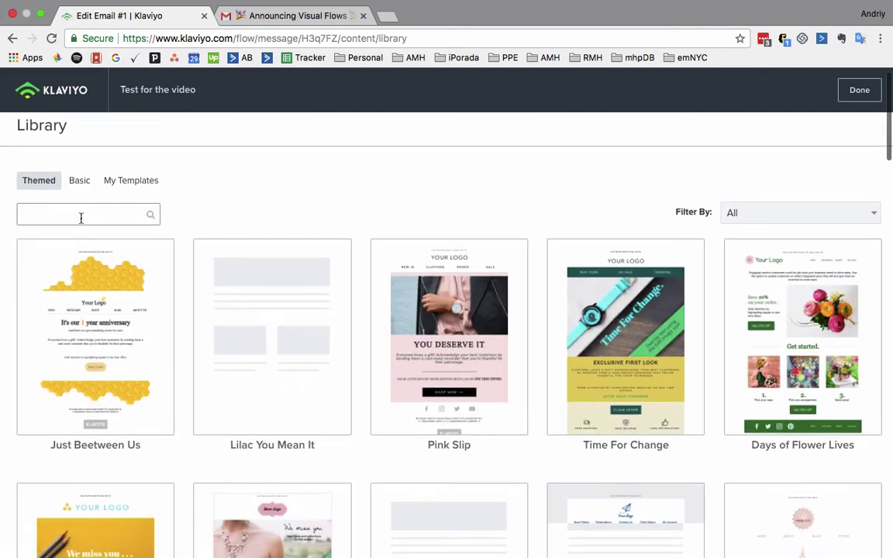
pyautogui.click(61, 313)
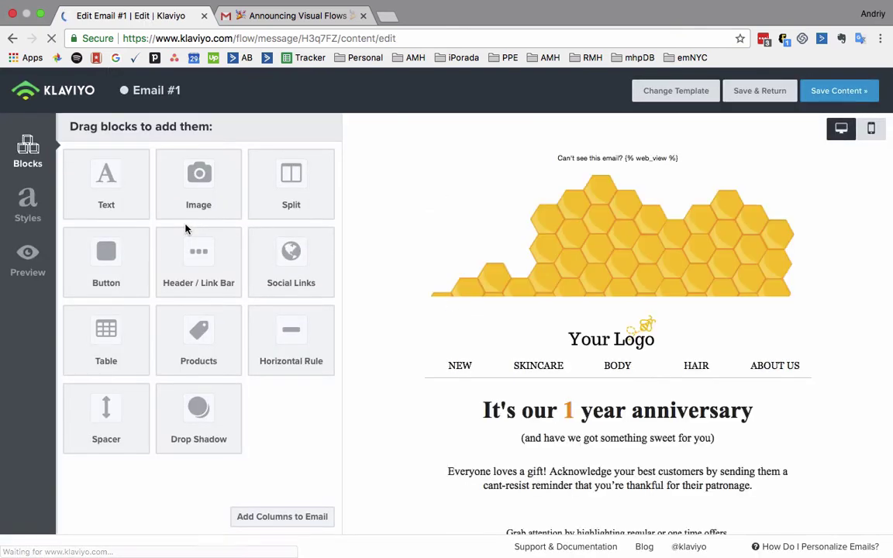
pyautogui.scroll(-10, 466, 325)
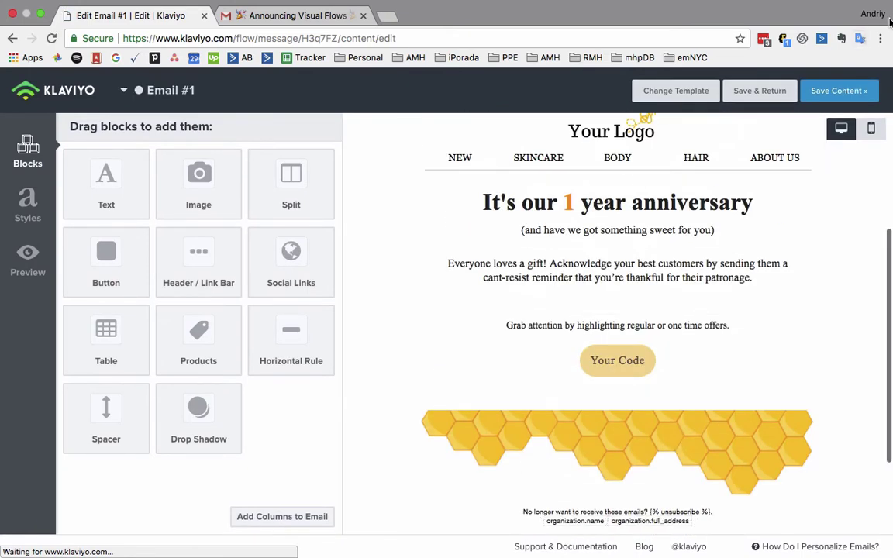
pyautogui.click(838, 92)
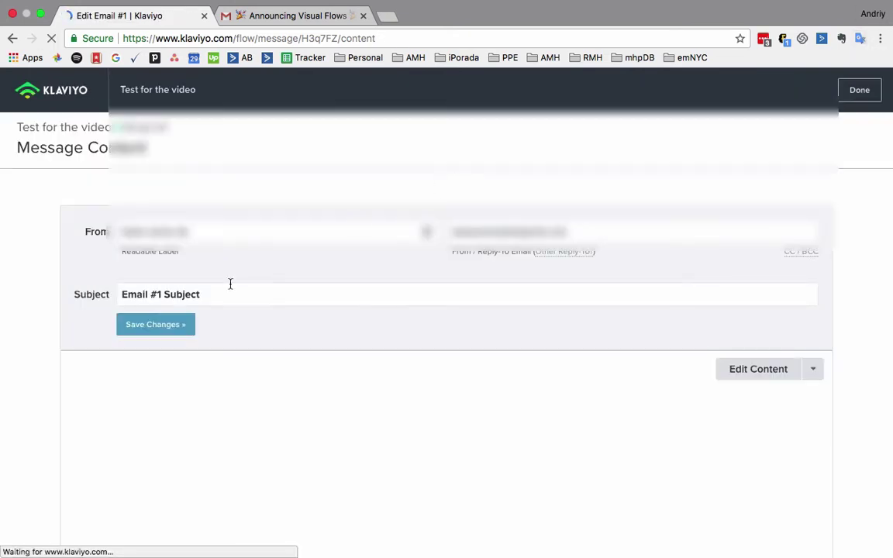
# Change Email #1's send status from Draft to Manual
pyautogui.scroll(-3, 457, 307)
pyautogui.scroll(3, 457, 307)
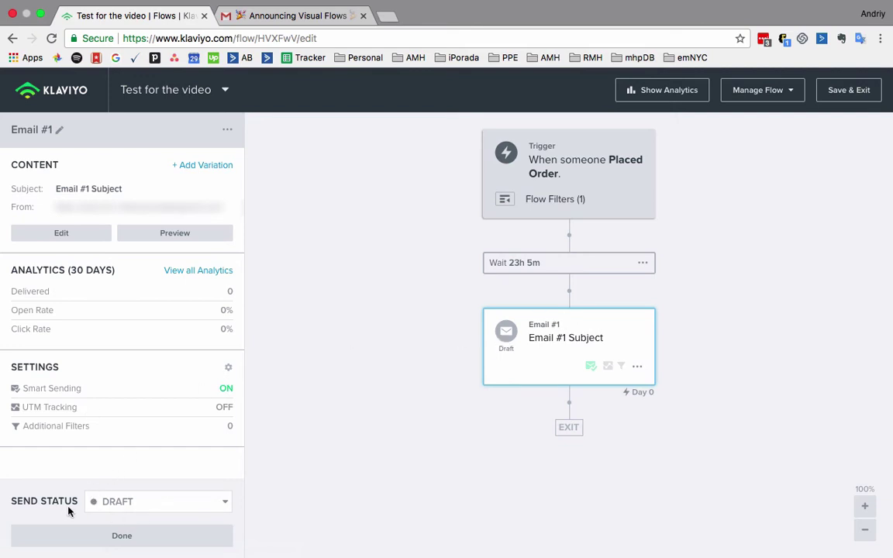
pyautogui.click(141, 501)
pyautogui.click(144, 479)
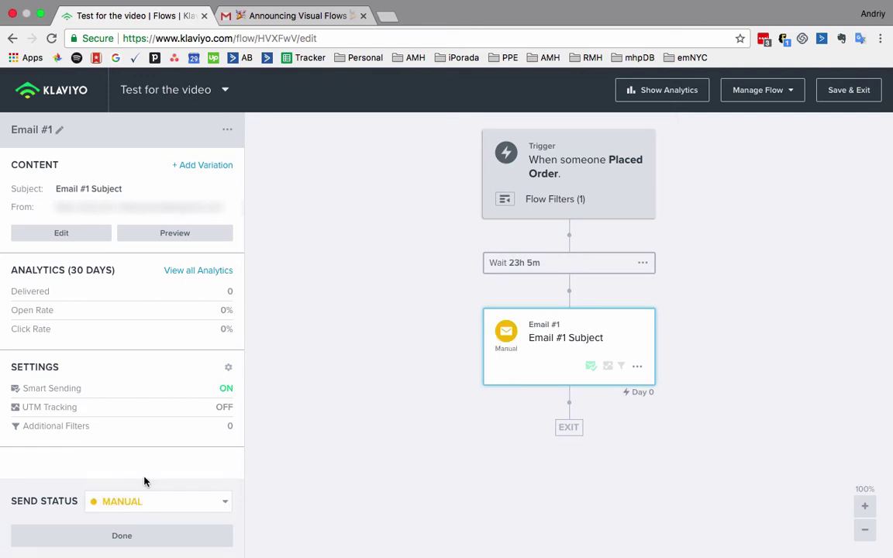
pyautogui.click(171, 535)
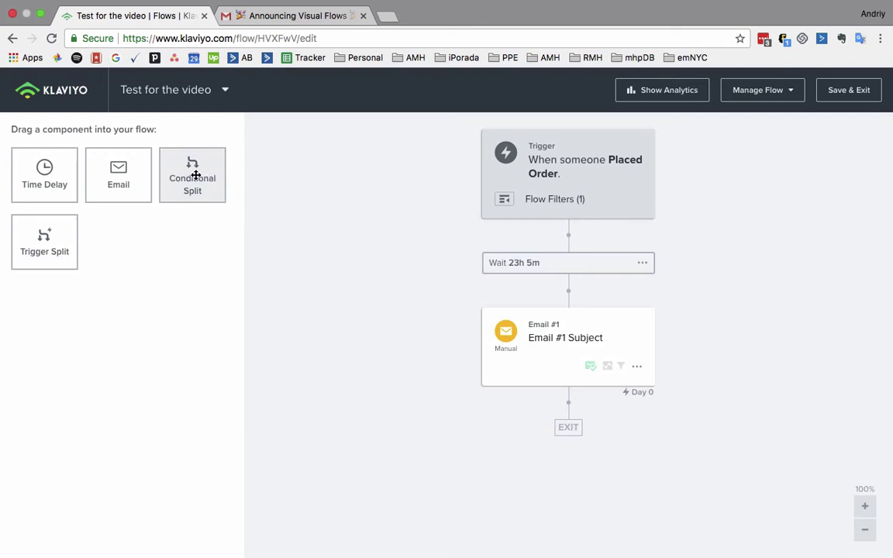
# Add a conditional split below Email #1 based on what someone has done
pyautogui.moveTo(189, 177); pyautogui.dragTo(572, 419)
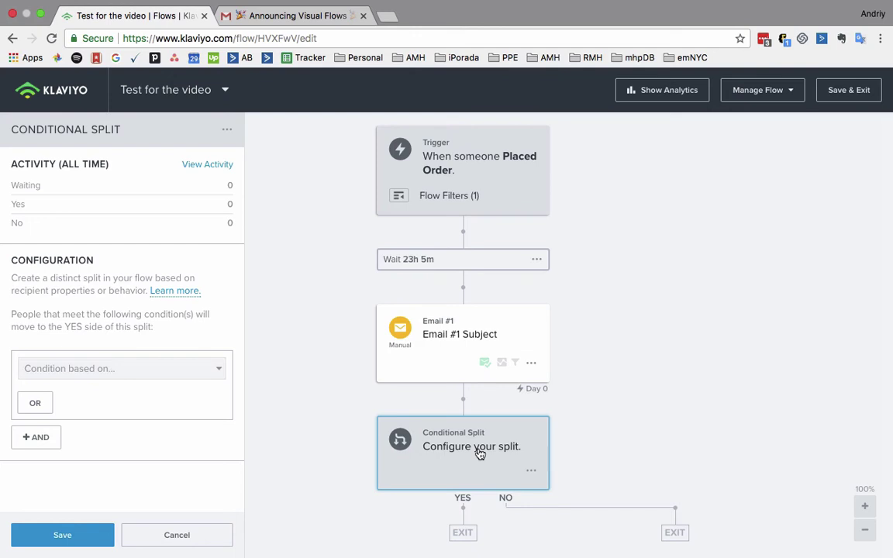
pyautogui.click(186, 370)
pyautogui.click(153, 392)
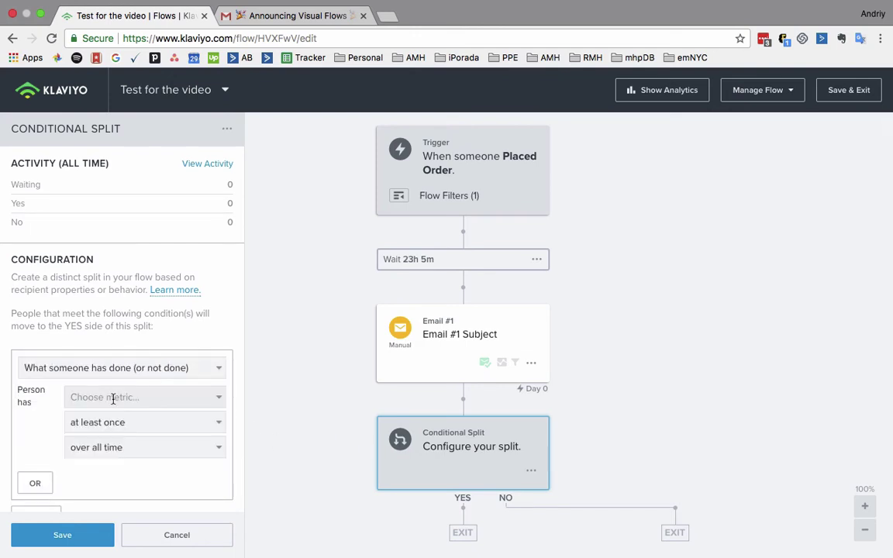
pyautogui.scroll(-2, 114, 460)
pyautogui.scroll(-10, 117, 411)
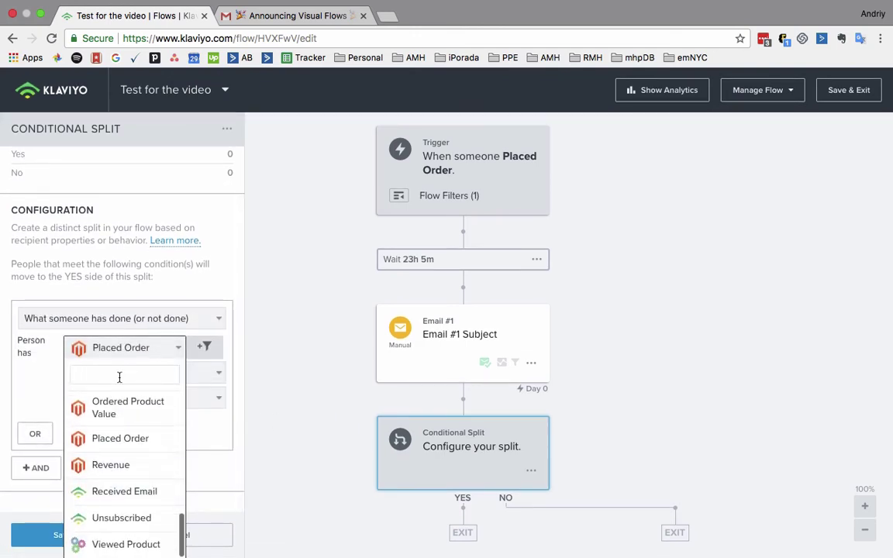
pyautogui.write('valu')
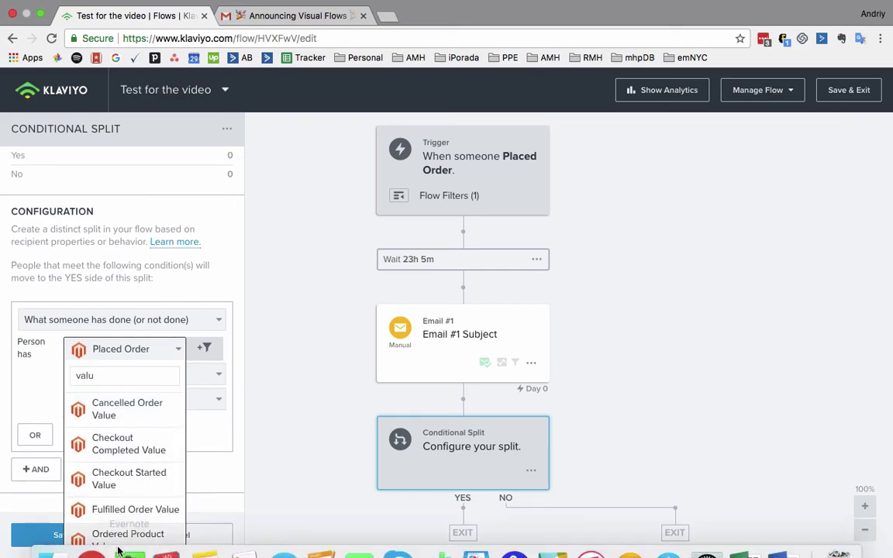
# Set the split condition to Ordered Product Value at least 500 and save it
pyautogui.click(124, 546)
pyautogui.press('super+Tab')
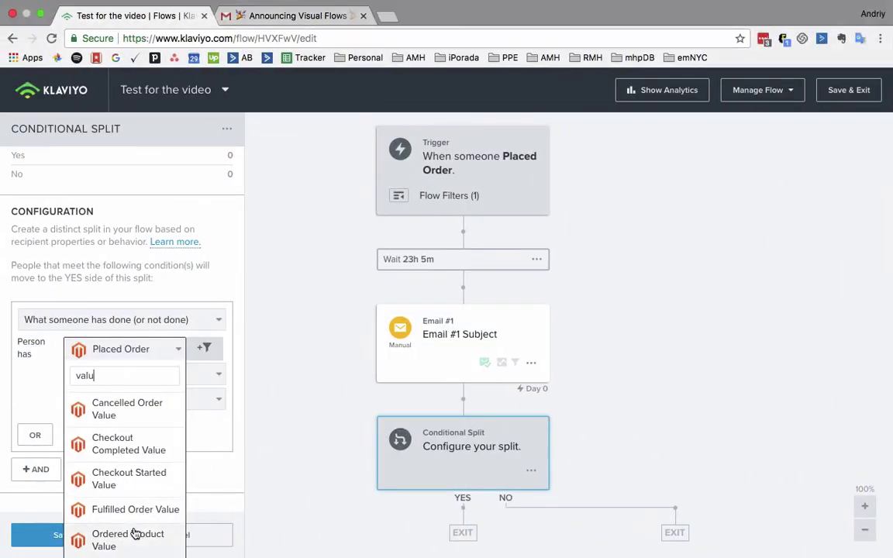
pyautogui.click(132, 546)
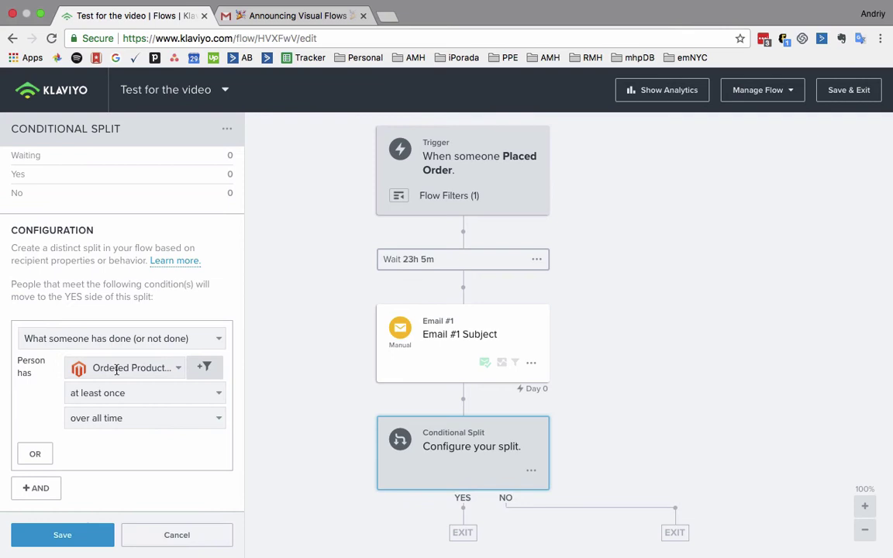
pyautogui.click(114, 400)
pyautogui.click(78, 490)
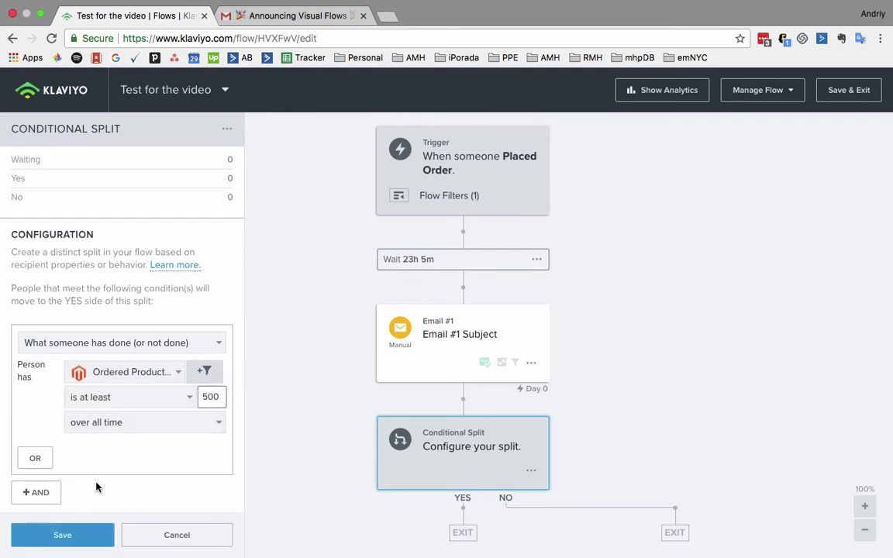
pyautogui.scroll(-1, 94, 511)
pyautogui.click(90, 533)
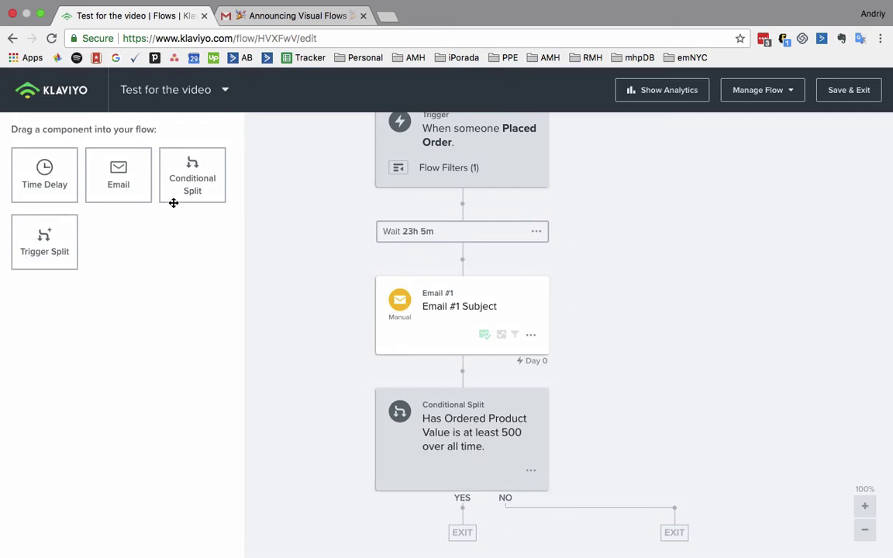
# Insert a 2-day time delay on the YES branch, then another on the NO branch
pyautogui.moveTo(65, 173)
pyautogui.mouseDown()
pyautogui.moveTo(461, 546)
pyautogui.moveTo(463, 527)
pyautogui.mouseUp()
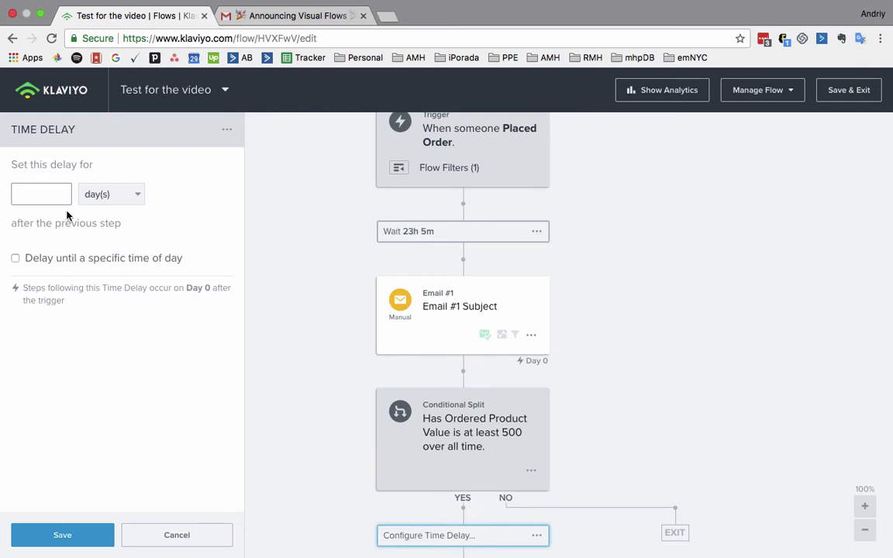
pyautogui.click(26, 188)
pyautogui.write('2')
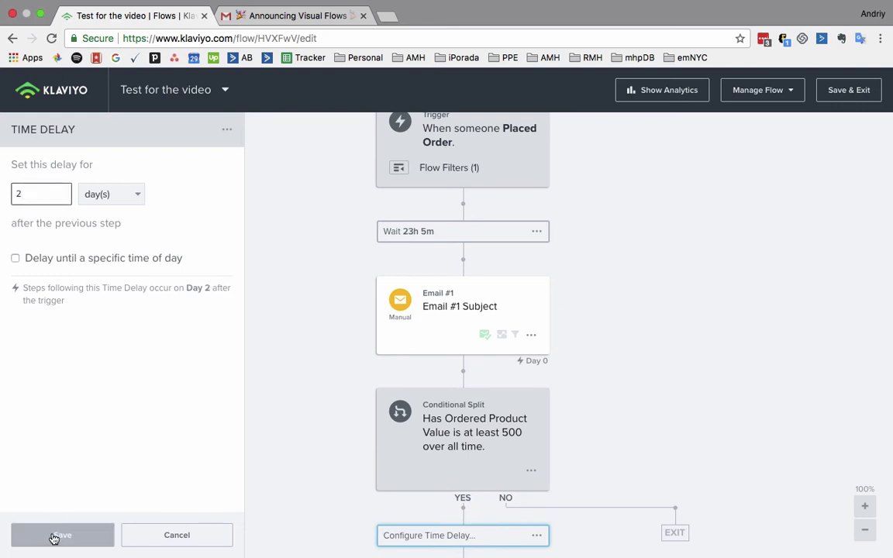
pyautogui.click(27, 535)
pyautogui.moveTo(27, 171)
pyautogui.mouseDown()
pyautogui.moveTo(678, 481)
pyautogui.moveTo(676, 457)
pyautogui.mouseUp()
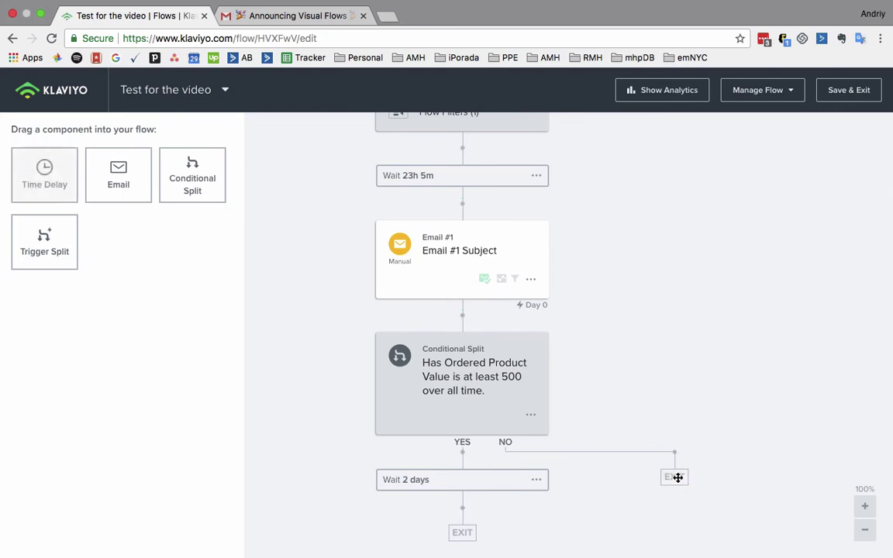
pyautogui.moveTo(71, 178); pyautogui.dragTo(674, 458)
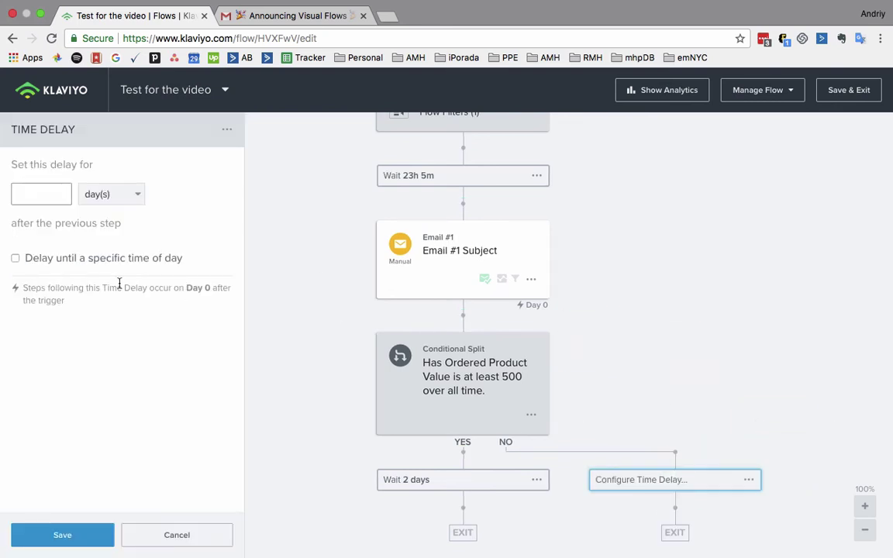
pyautogui.click(42, 194)
pyautogui.write('2')
pyautogui.click(64, 534)
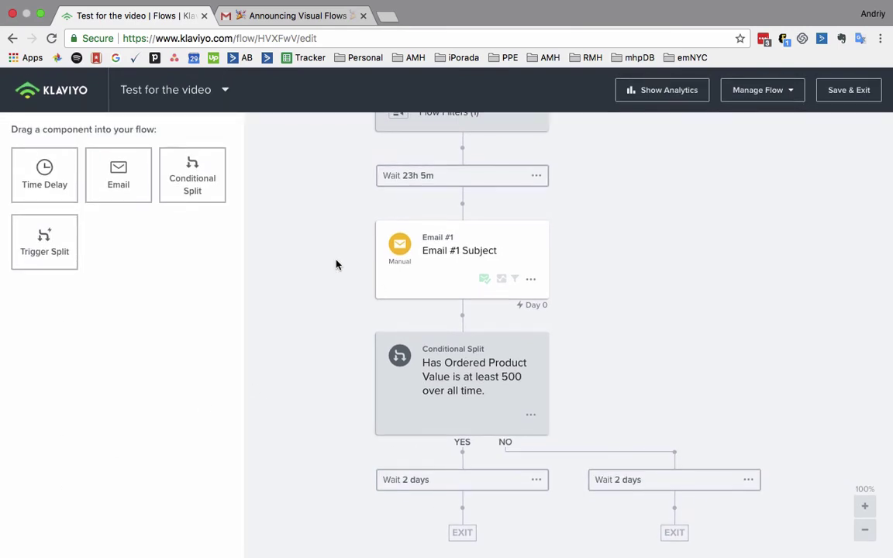
# Add Email #2 after the YES branch wait and Email #3 after the NO branch wait
pyautogui.moveTo(119, 175); pyautogui.dragTo(463, 526)
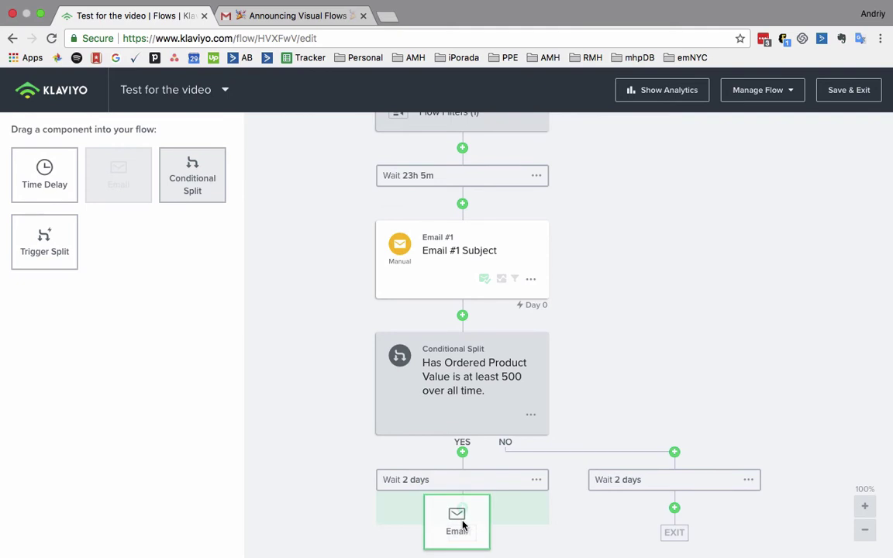
pyautogui.scroll(-3, 405, 397)
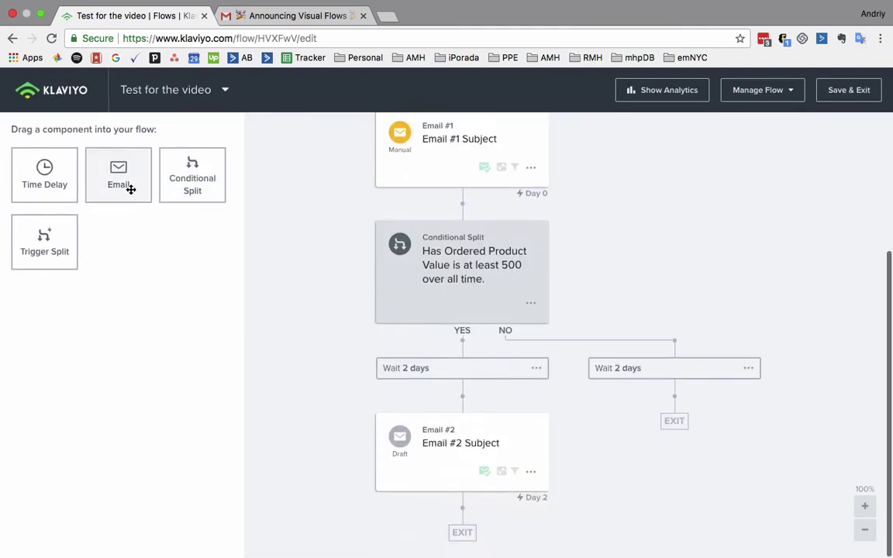
pyautogui.moveTo(118, 175)
pyautogui.mouseDown()
pyautogui.moveTo(516, 311)
pyautogui.moveTo(673, 411)
pyautogui.mouseUp()
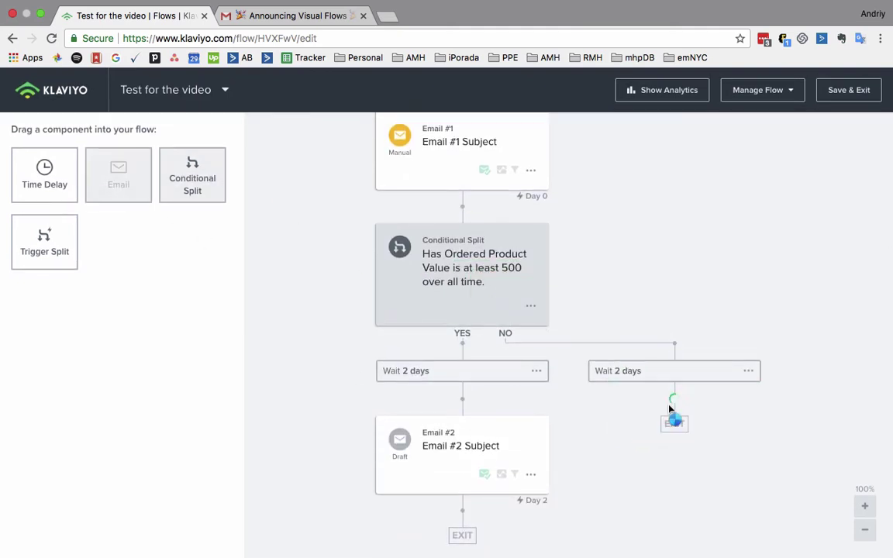
pyautogui.scroll(-1, 503, 442)
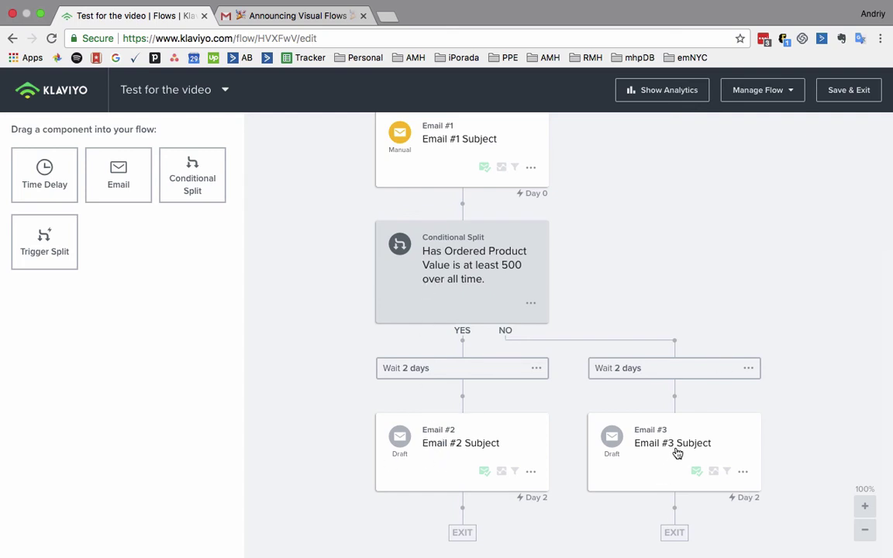
# Set the send status of Email #2 and Email #3 to Manual
pyautogui.click(408, 457)
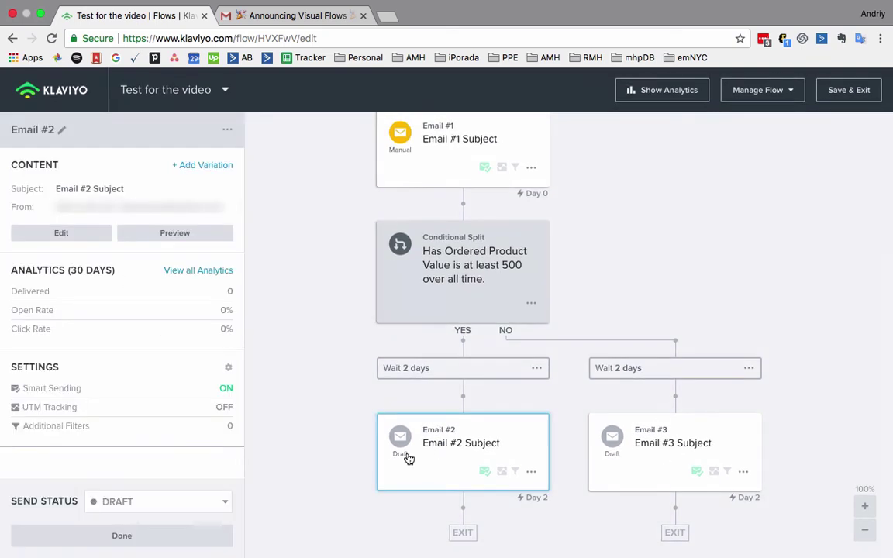
pyautogui.click(179, 505)
pyautogui.click(182, 481)
pyautogui.click(165, 535)
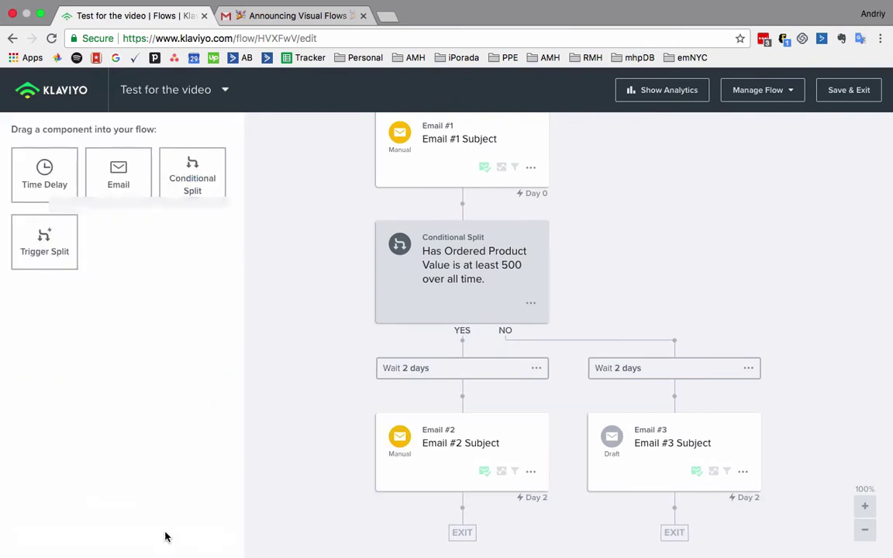
pyautogui.click(686, 455)
pyautogui.click(193, 506)
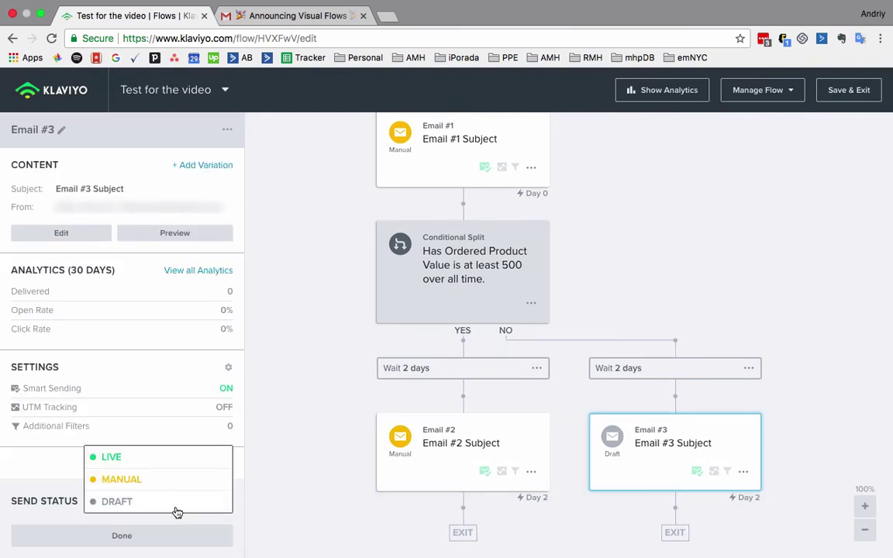
pyautogui.click(183, 479)
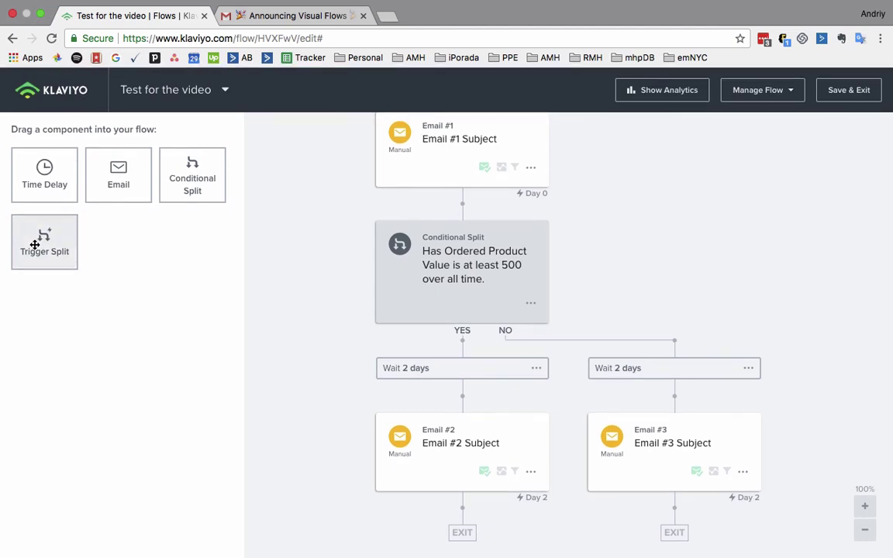
# Scroll through the flow to review the waits and emails on both split branches
pyautogui.scroll(5, 333, 264)
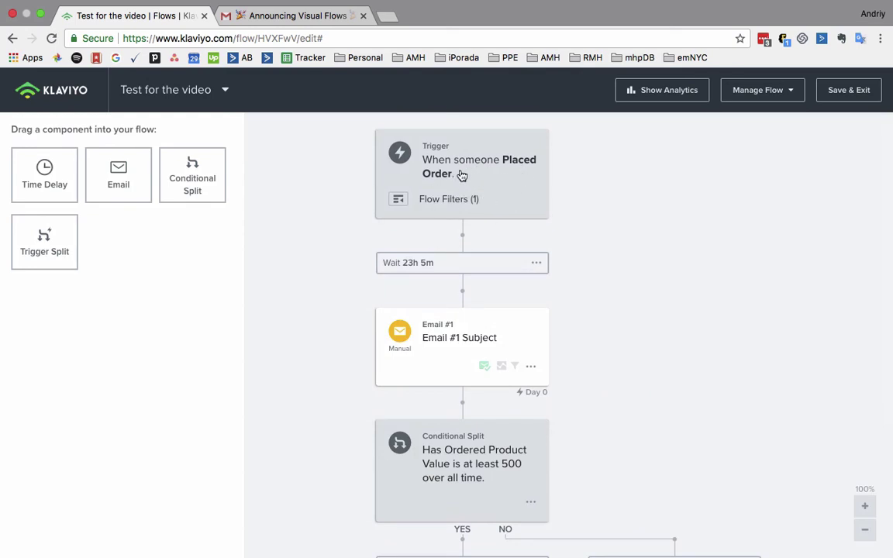
pyautogui.scroll(-1, 462, 175)
pyautogui.scroll(1, 462, 175)
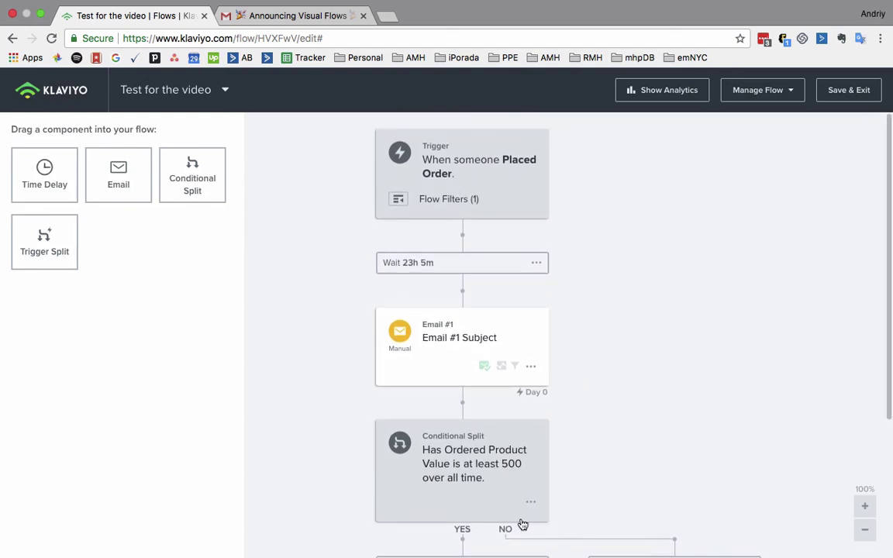
pyautogui.scroll(-2, 523, 526)
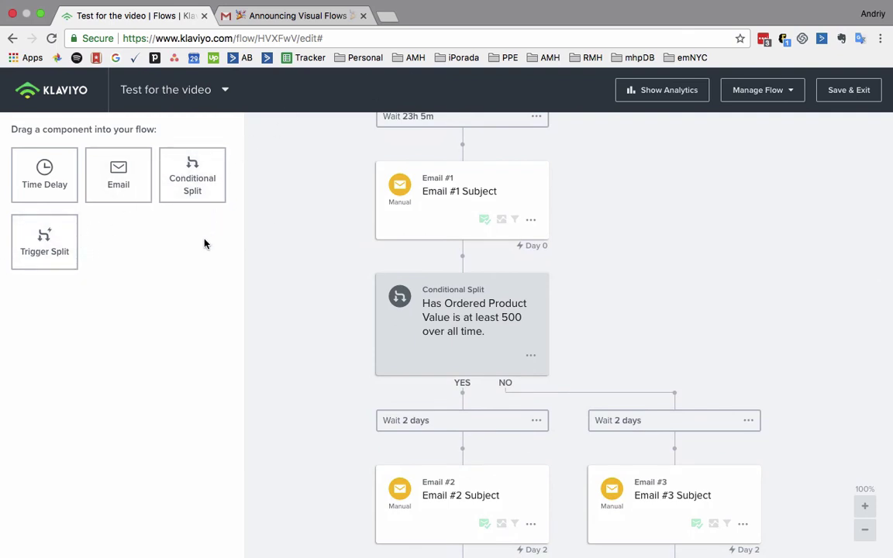
pyautogui.scroll(2, 349, 287)
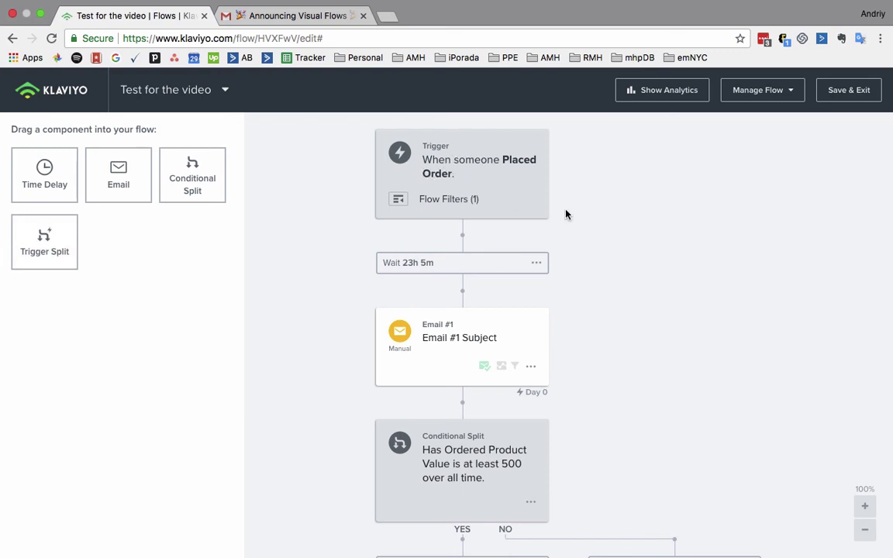
pyautogui.scroll(-5, 389, 342)
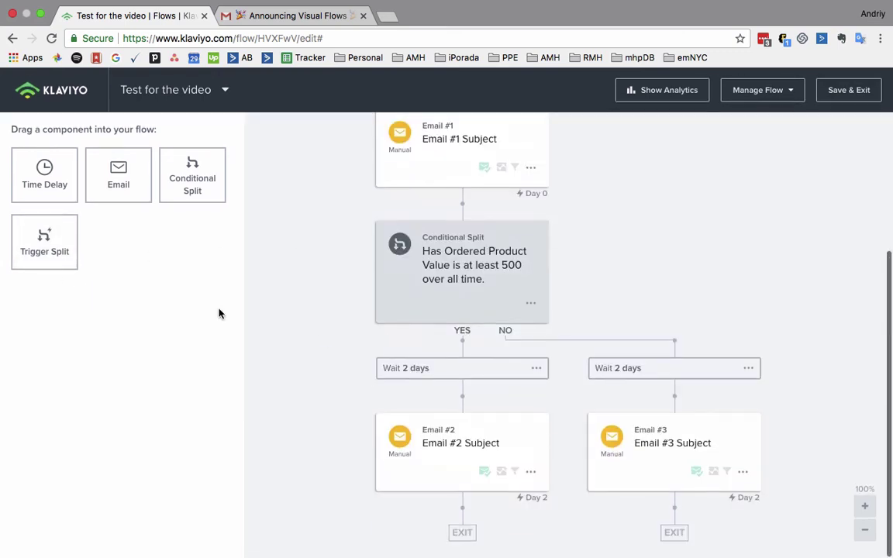
# Add a Trigger Split under Email #2 that checks Coupon equals rockwell, and save it
pyautogui.moveTo(18, 243); pyautogui.dragTo(457, 524)
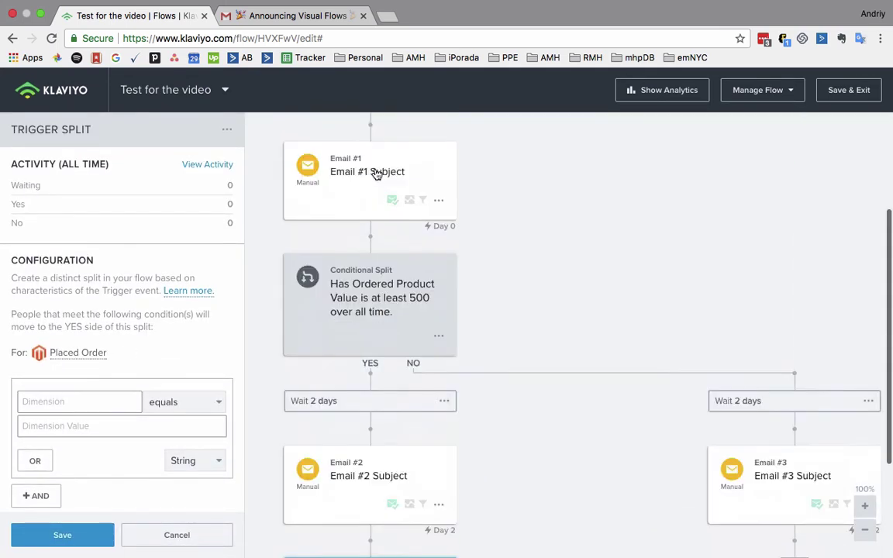
pyautogui.click(89, 401)
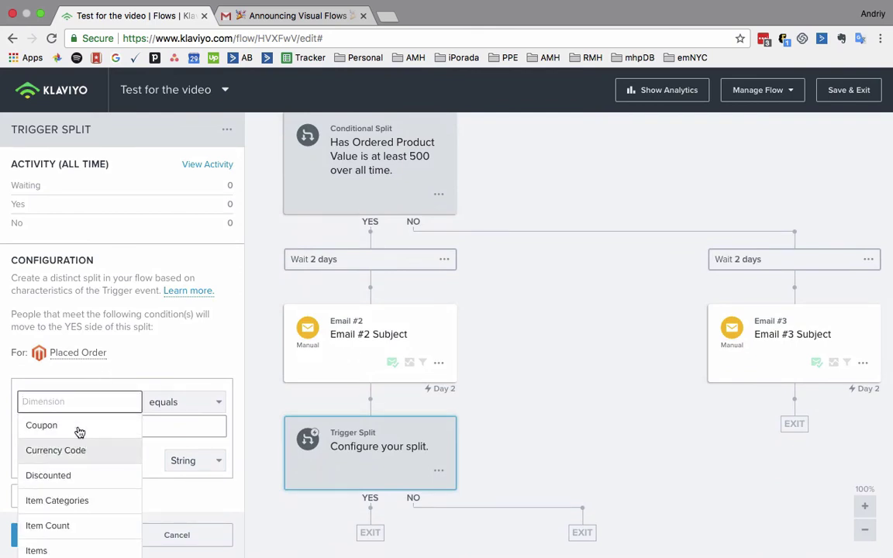
pyautogui.scroll(-1, 75, 456)
pyautogui.scroll(1, 76, 456)
pyautogui.click(90, 412)
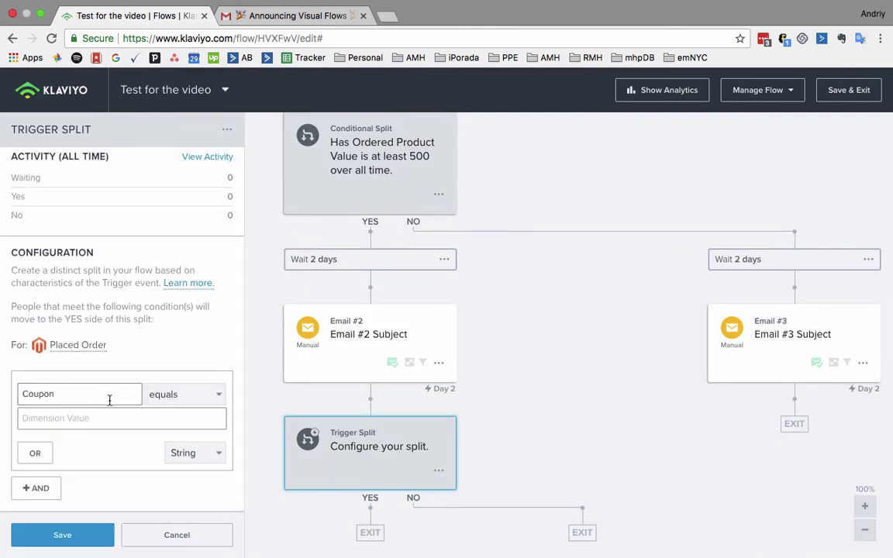
pyautogui.click(87, 417)
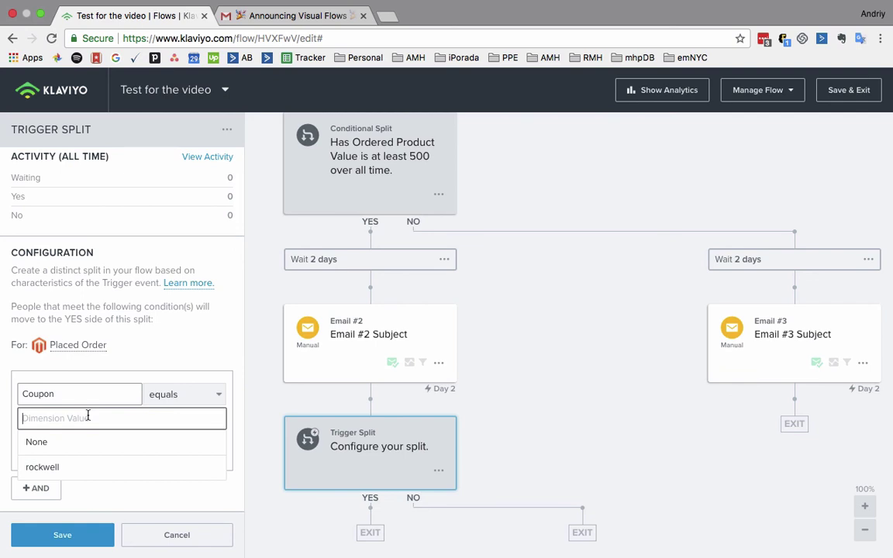
pyautogui.click(71, 468)
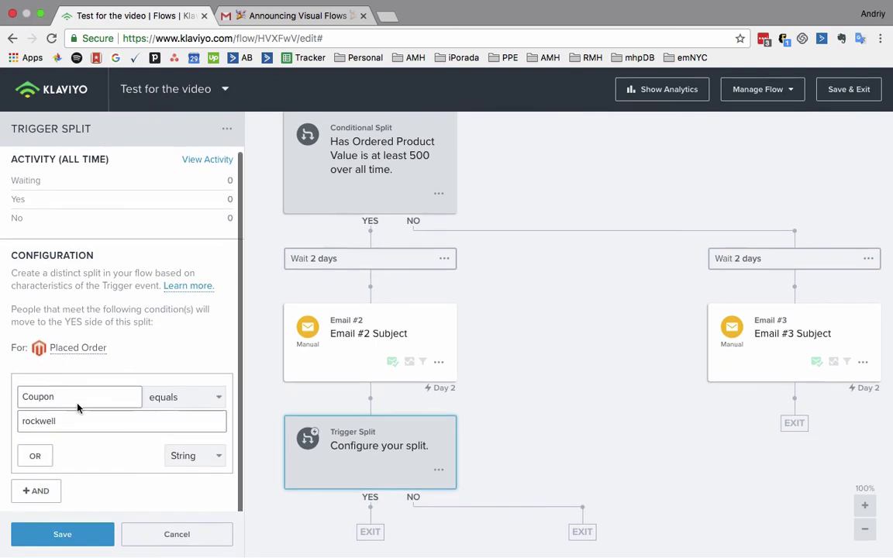
pyautogui.click(68, 528)
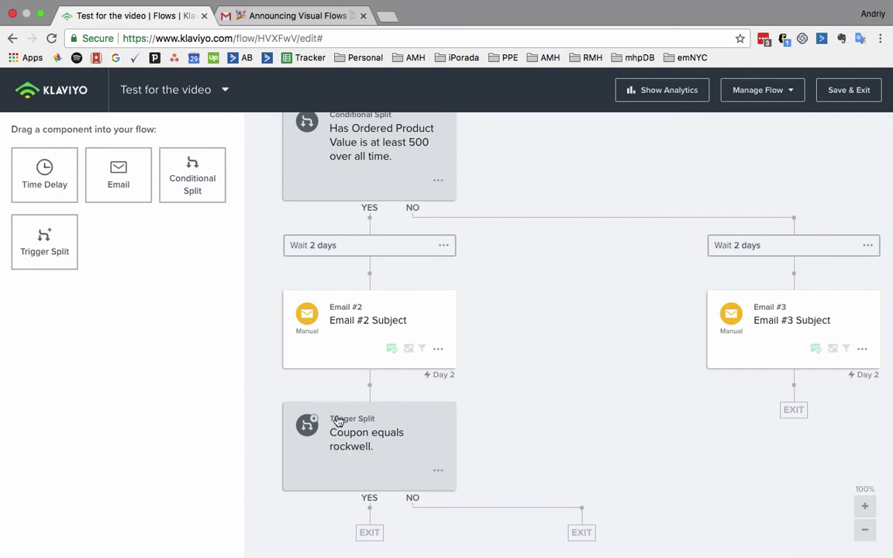
# Delete the Coupon equals rockwell Trigger Split below Email #2
pyautogui.scroll(5, 335, 421)
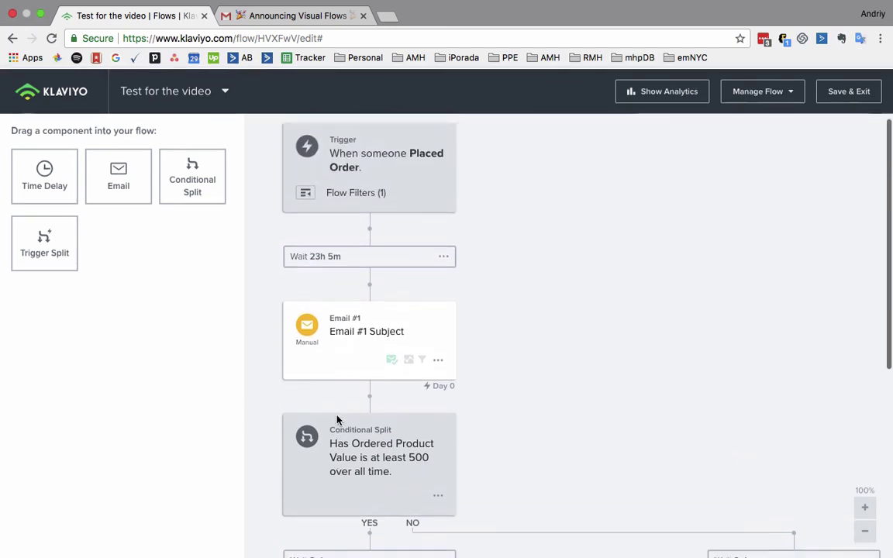
pyautogui.scroll(-7, 339, 420)
pyautogui.click(438, 470)
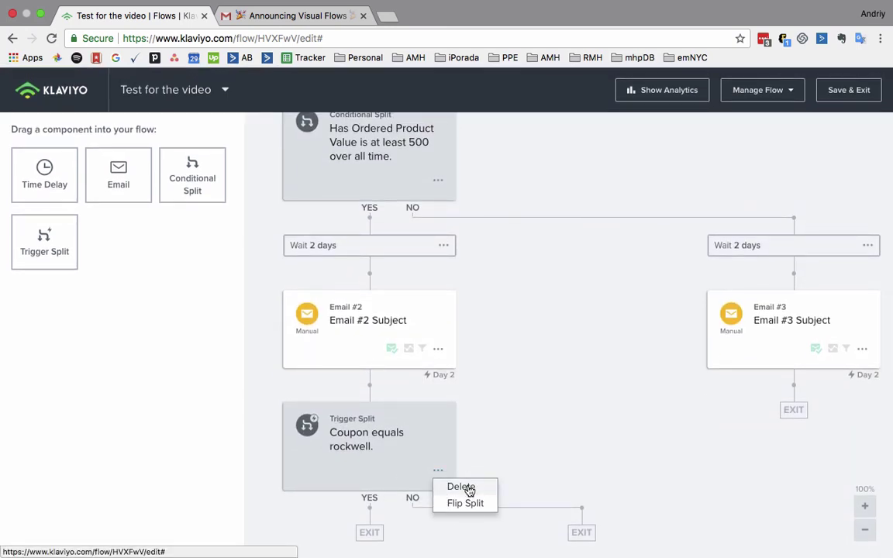
pyautogui.click(468, 488)
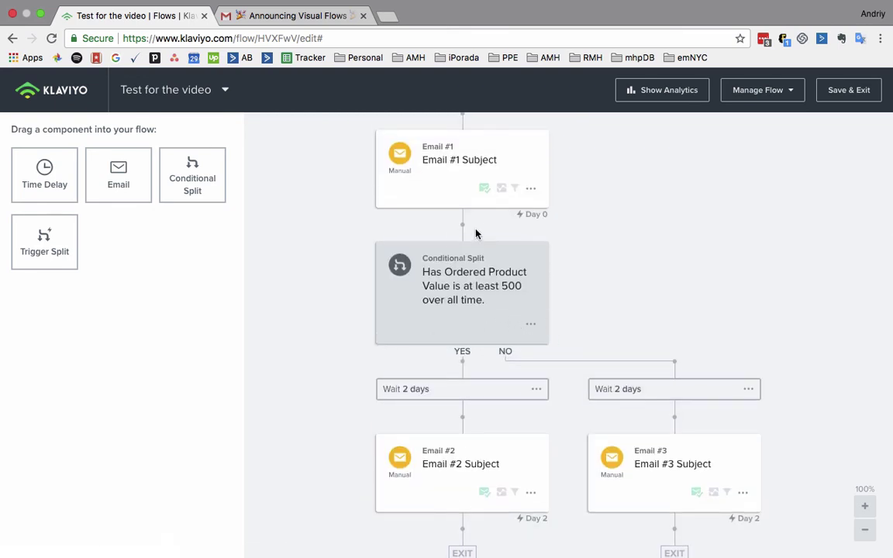
pyautogui.scroll(5, 476, 233)
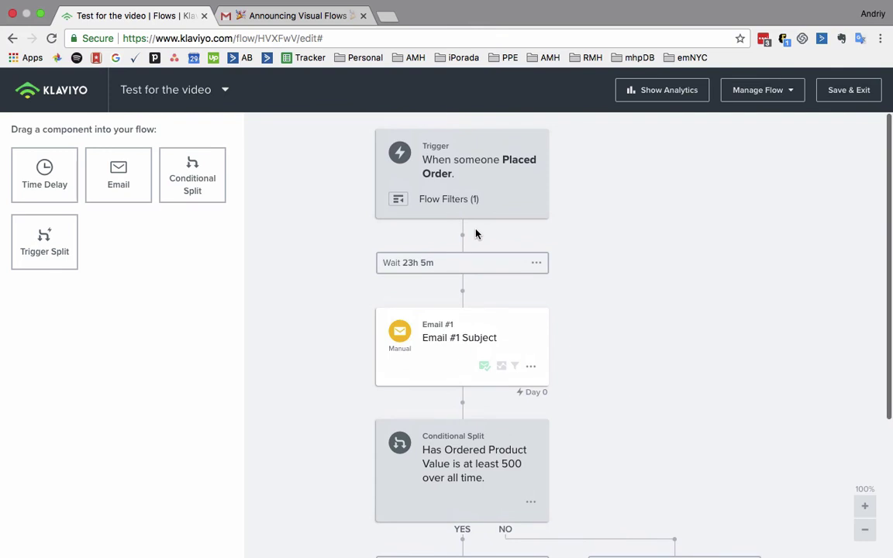
pyautogui.scroll(-2, 476, 233)
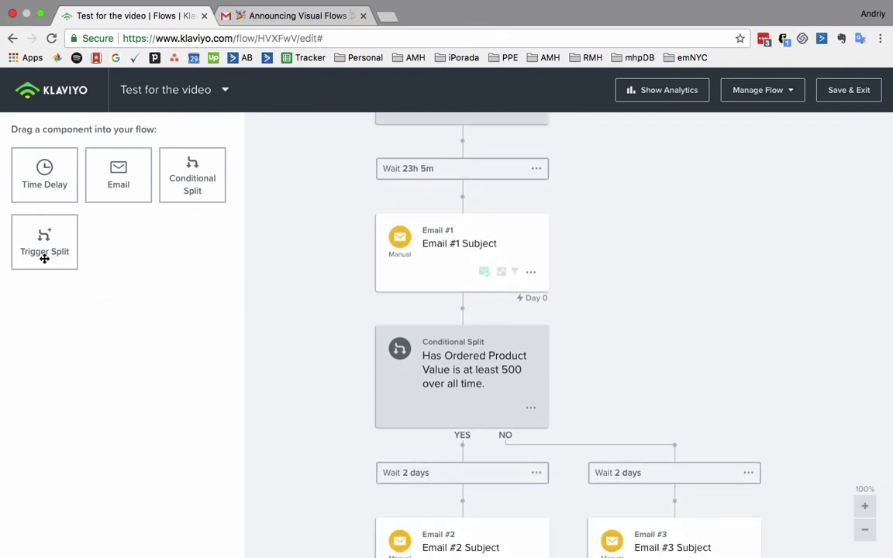
# Flip the Conditional Split so Email #3 sits on YES and Email #2 on NO
pyautogui.click(536, 413)
pyautogui.click(532, 411)
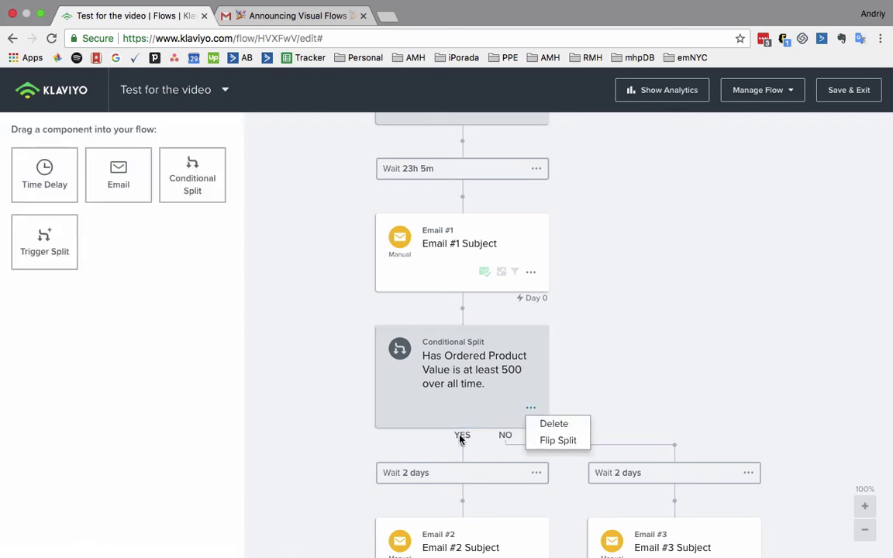
pyautogui.click(550, 440)
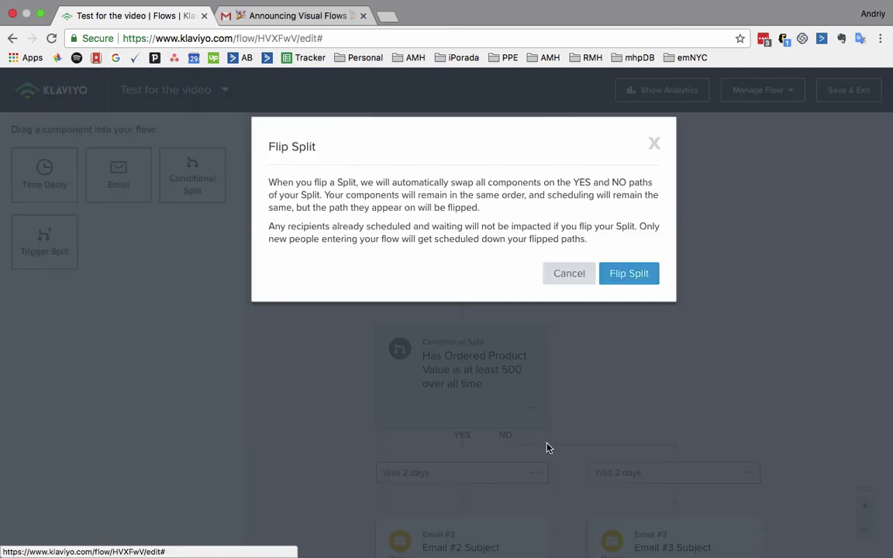
pyautogui.click(632, 279)
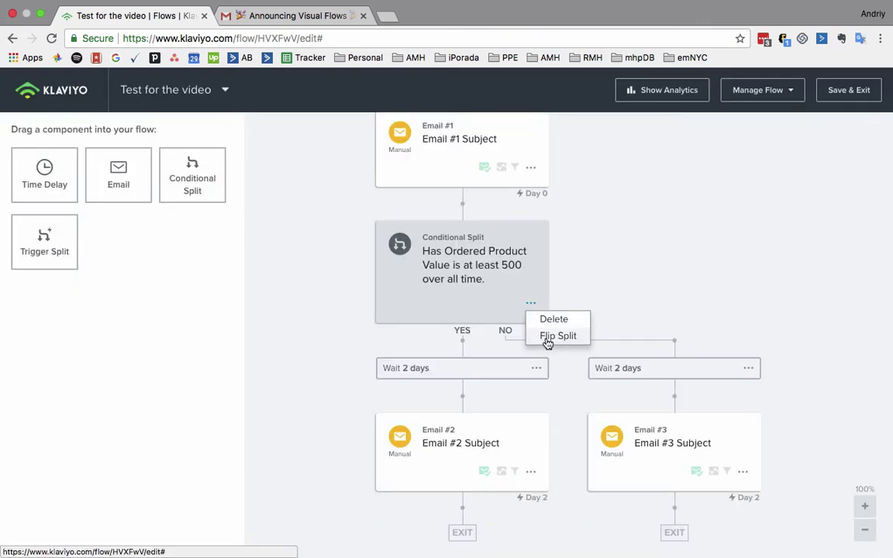
pyautogui.click(547, 338)
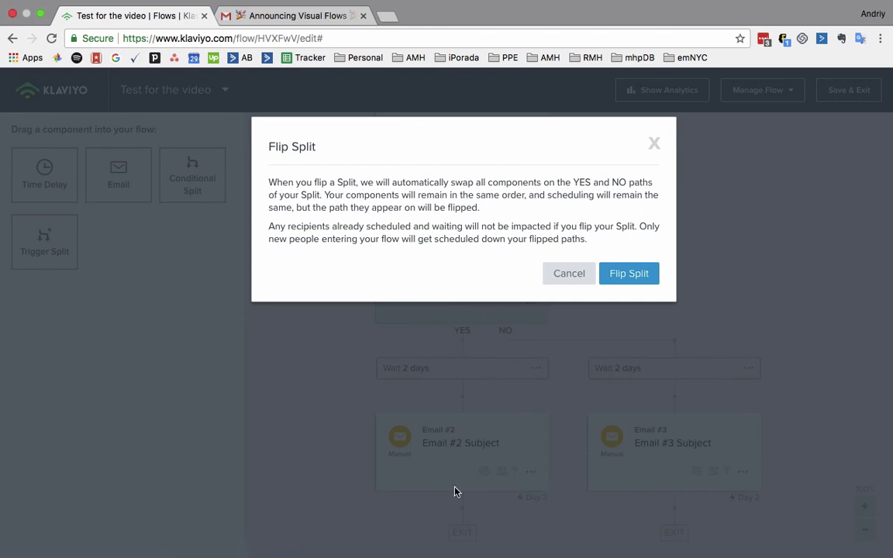
pyautogui.click(612, 277)
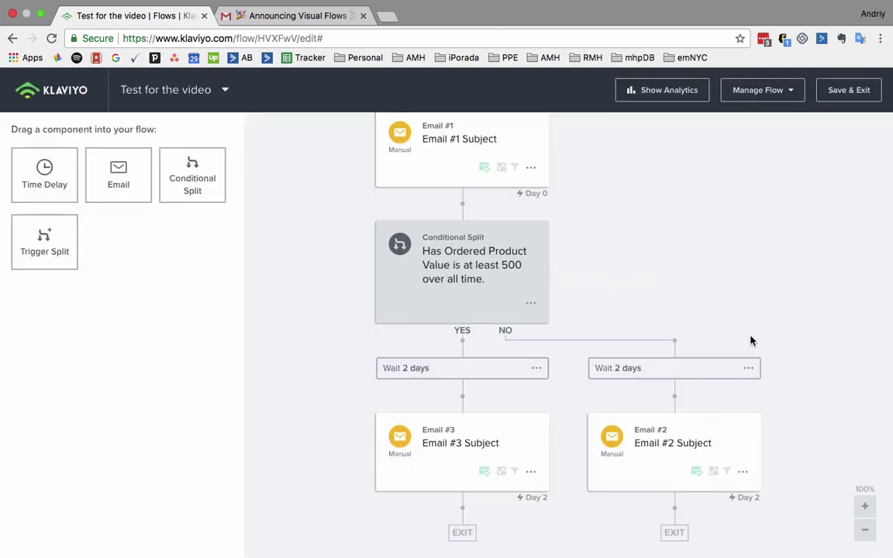
# Turn on flow analytics and scroll through the last-30-day open and click rates
pyautogui.scroll(5, 551, 344)
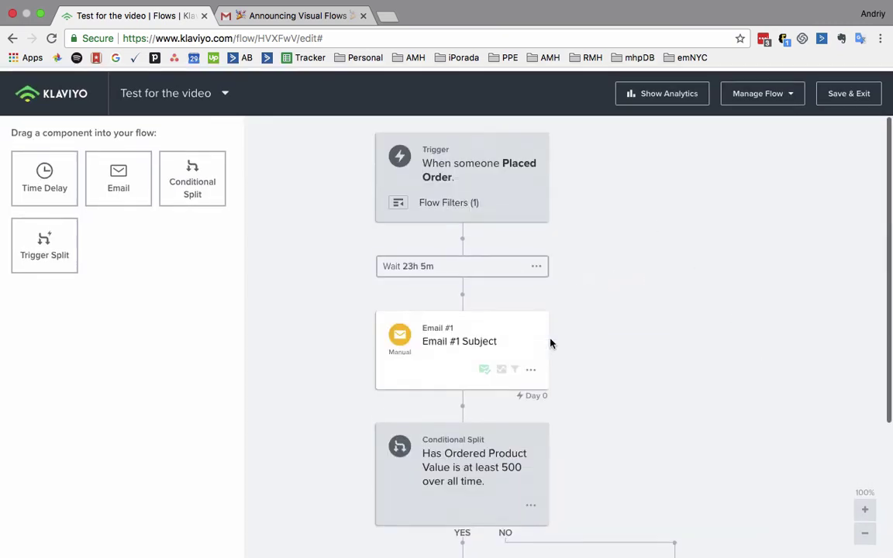
pyautogui.scroll(-3, 551, 343)
pyautogui.scroll(3, 551, 344)
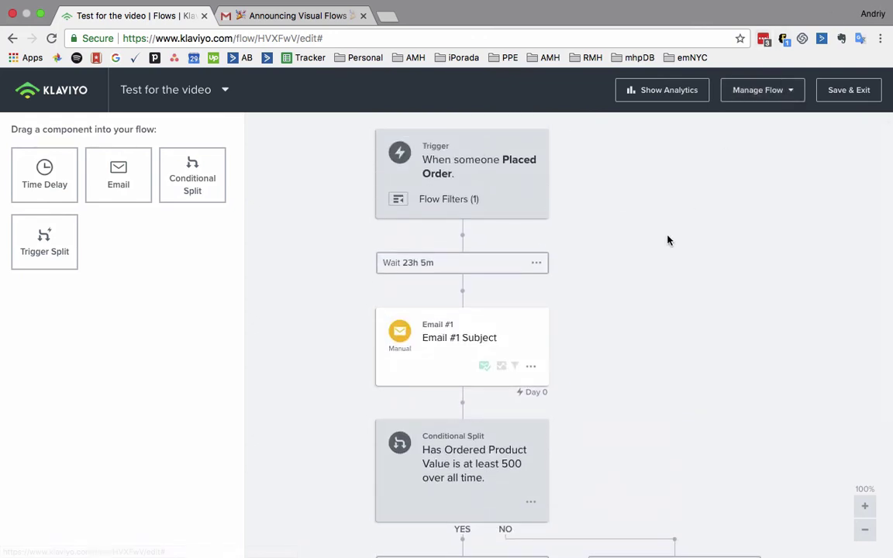
pyautogui.scroll(-1, 667, 239)
pyautogui.scroll(1, 547, 186)
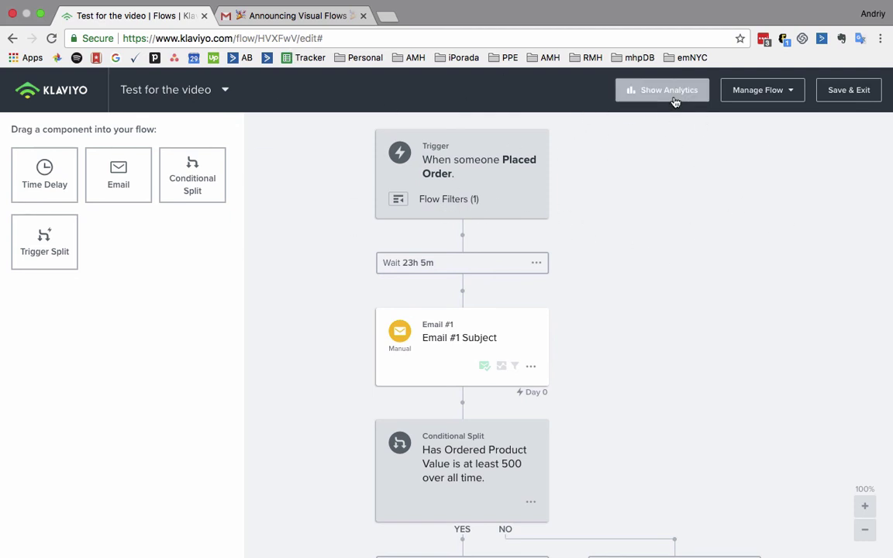
pyautogui.click(640, 91)
pyautogui.scroll(-1, 605, 225)
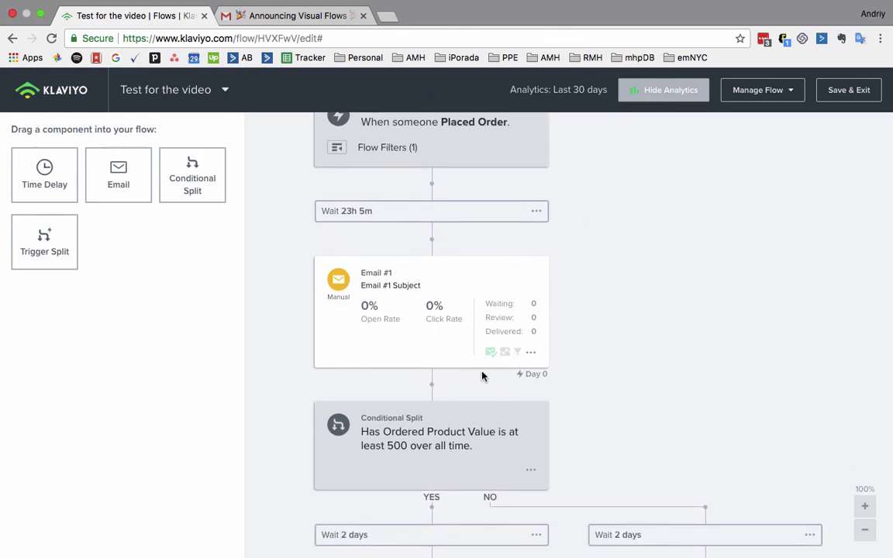
pyautogui.scroll(-1, 539, 372)
pyautogui.scroll(-2, 543, 375)
pyautogui.scroll(-3, 418, 256)
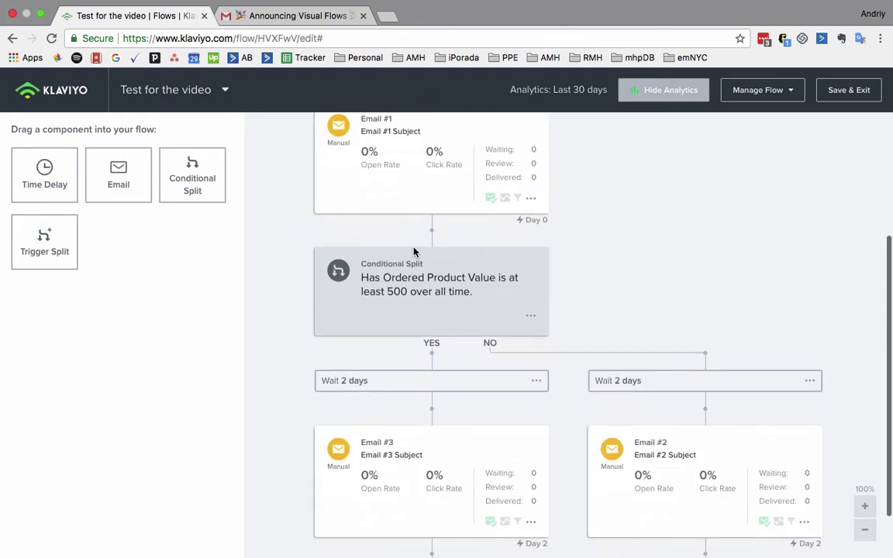
pyautogui.scroll(-1, 420, 212)
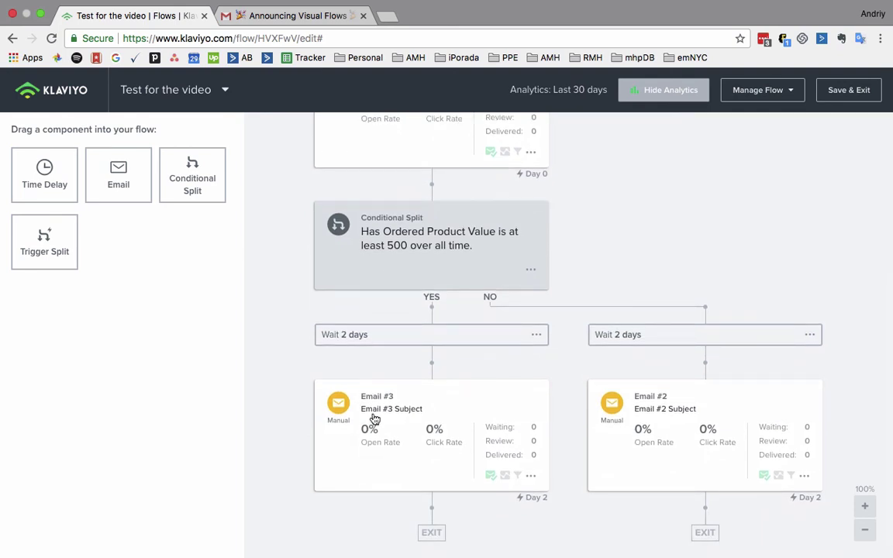
pyautogui.scroll(1, 490, 364)
pyautogui.scroll(5, 465, 369)
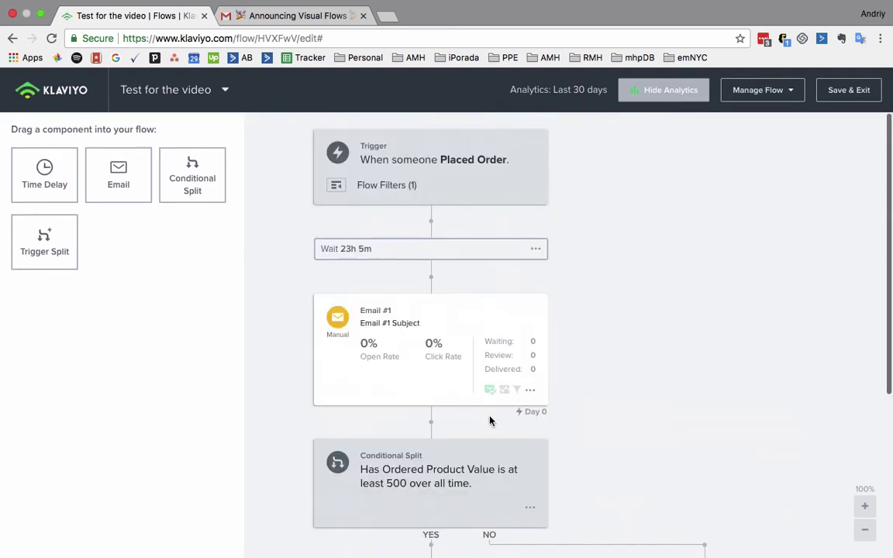
# Hide the analytics, then show them again and review the cards
pyautogui.click(662, 98)
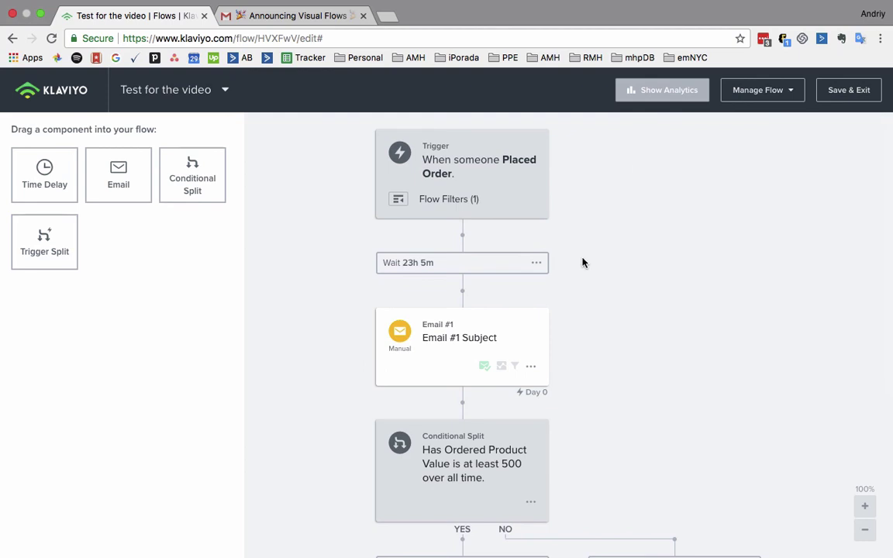
pyautogui.scroll(-2, 465, 419)
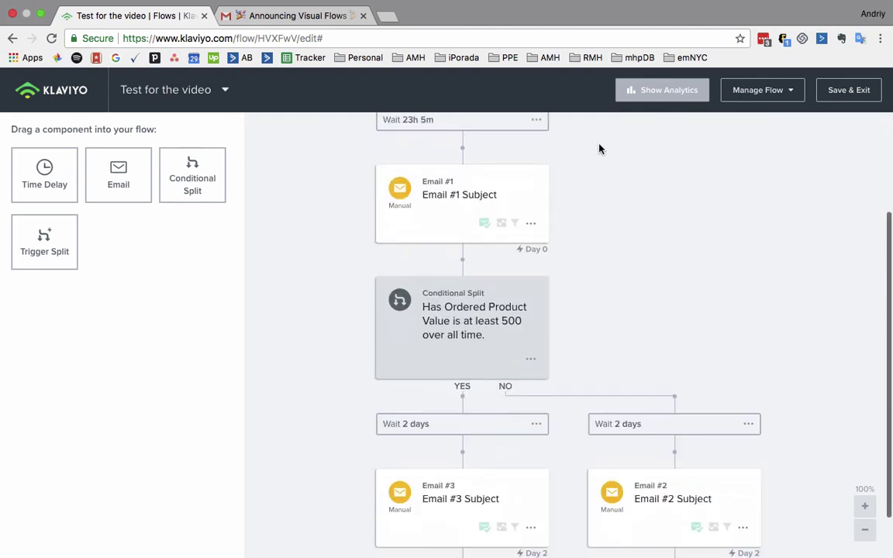
pyautogui.click(671, 92)
pyautogui.scroll(4, 577, 224)
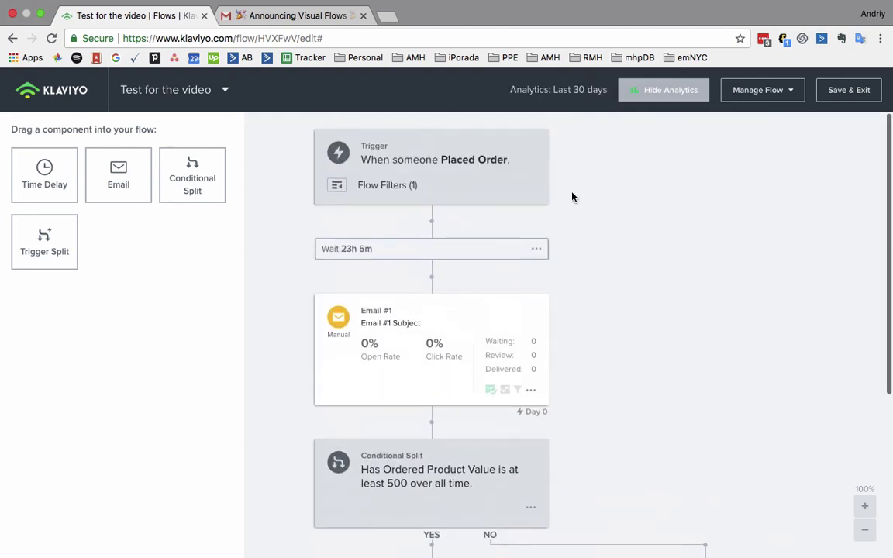
pyautogui.scroll(-5, 479, 270)
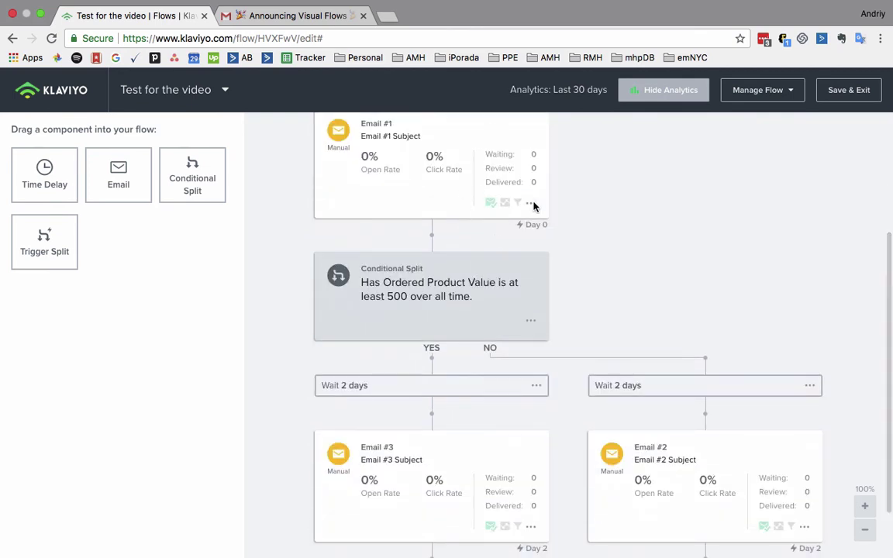
pyautogui.scroll(1, 640, 153)
pyautogui.scroll(4, 640, 152)
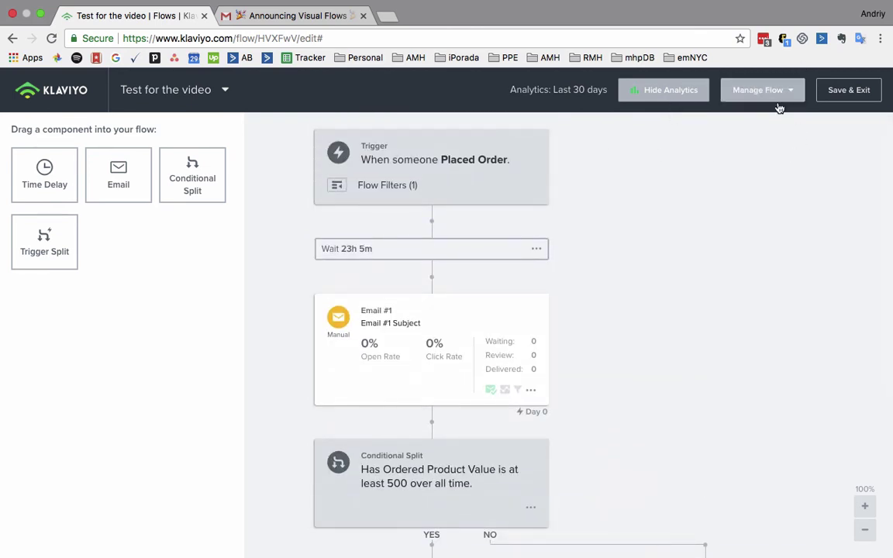
# Save and exit the flow editor, then return to the Gmail announcement email
pyautogui.click(849, 92)
pyautogui.hotkey('ctrl', 'Tab')
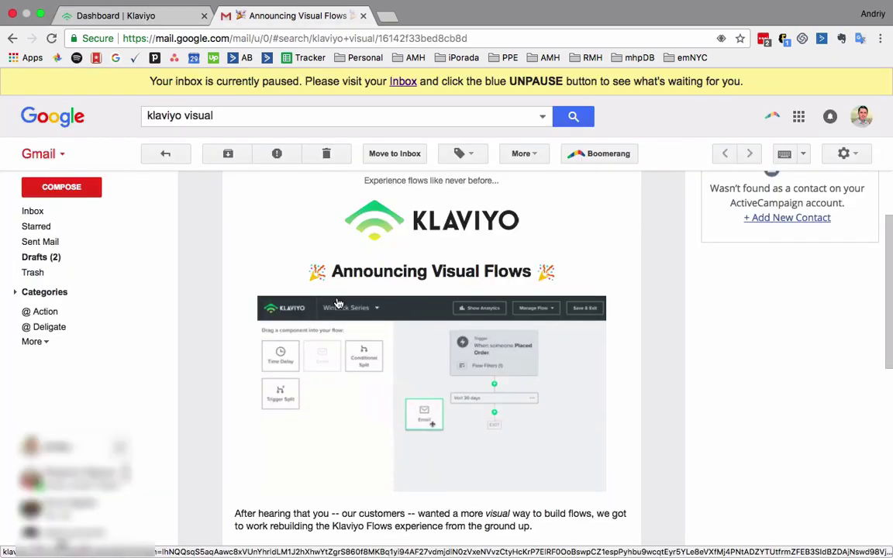